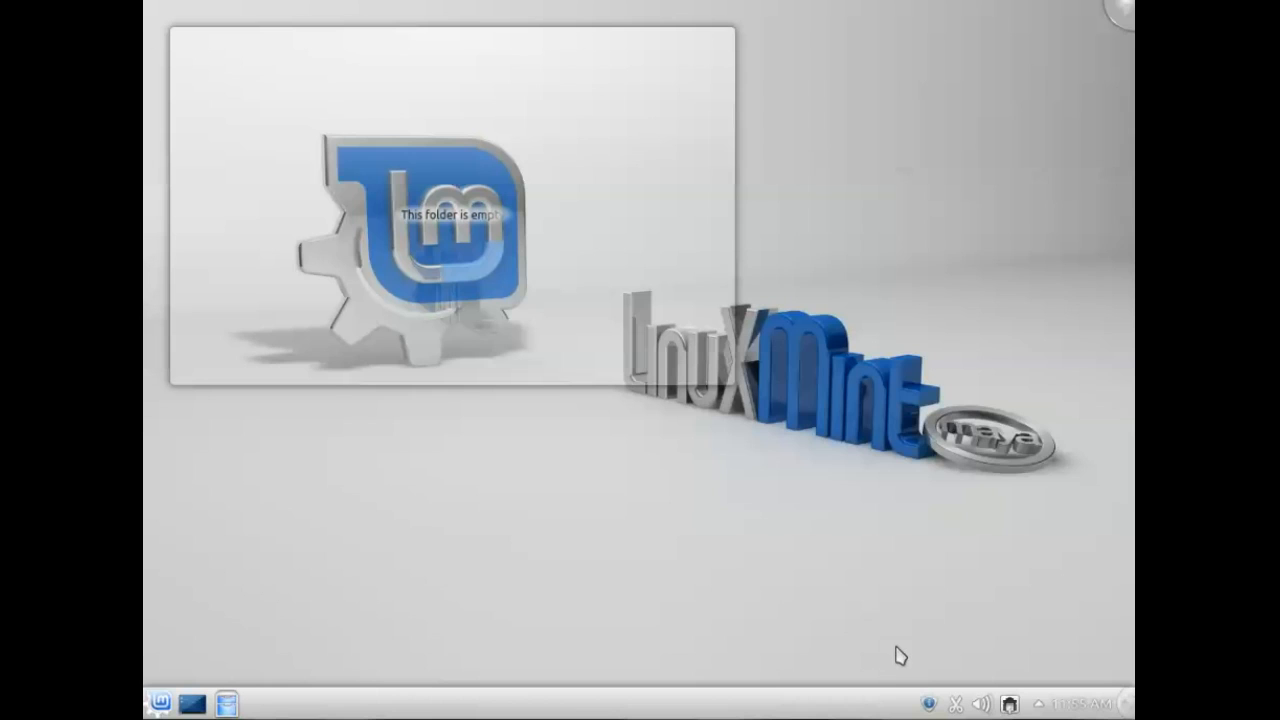
- Open the keyboard settings under Input Devices in System Settings
left_click(160, 705)
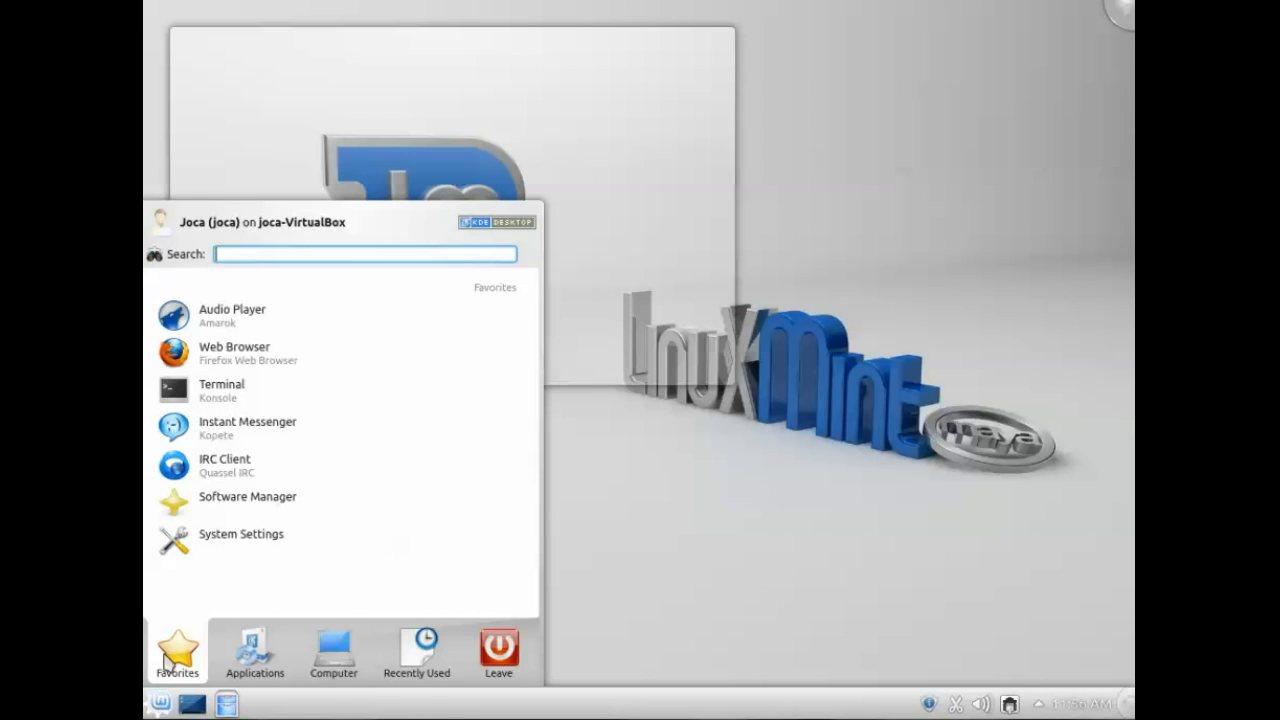
left_click(252, 545)
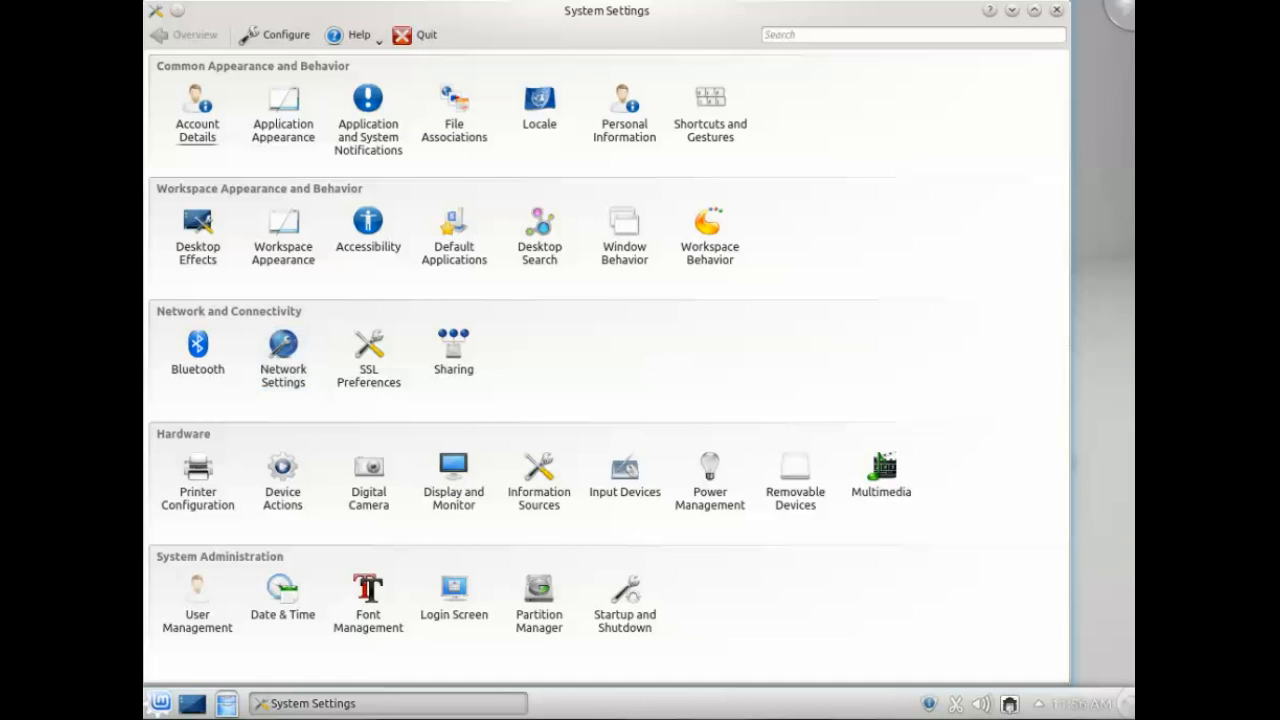
mouse_move(624, 470)
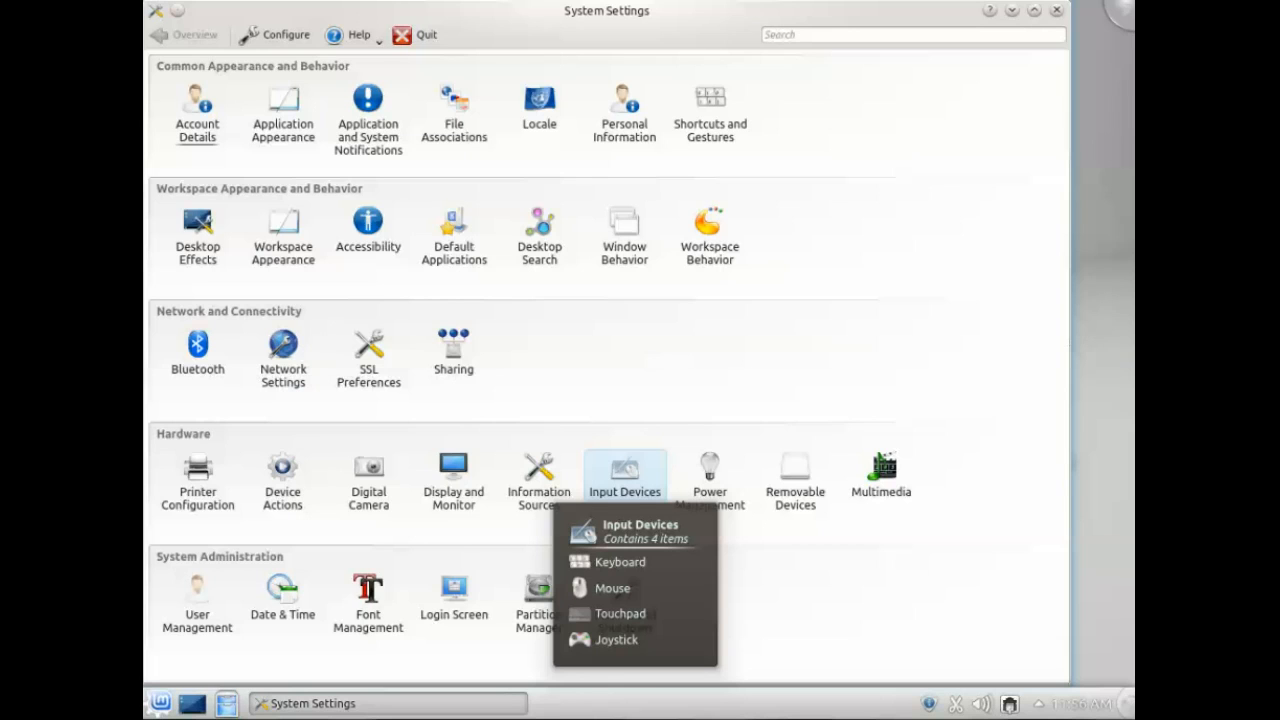
left_click(632, 482)
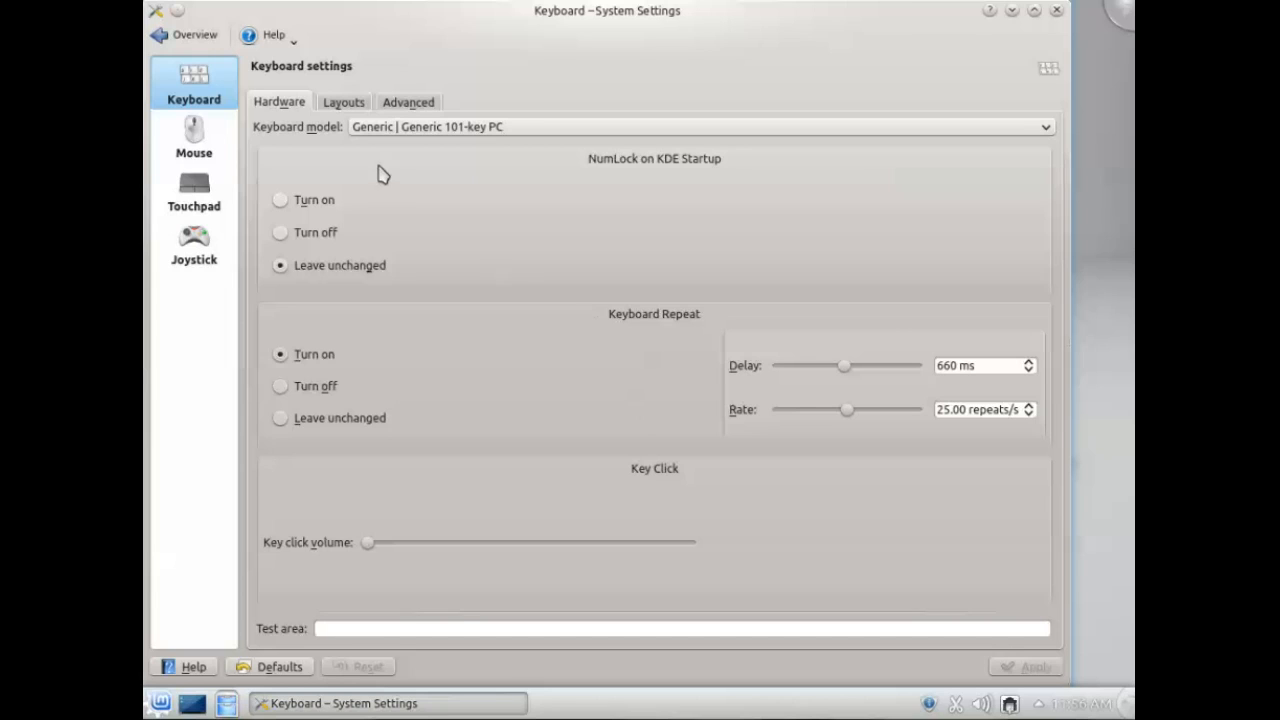
- Enable configuration of the advanced keyboard options and expand the Alt/Win key behavior group
left_click(410, 103)
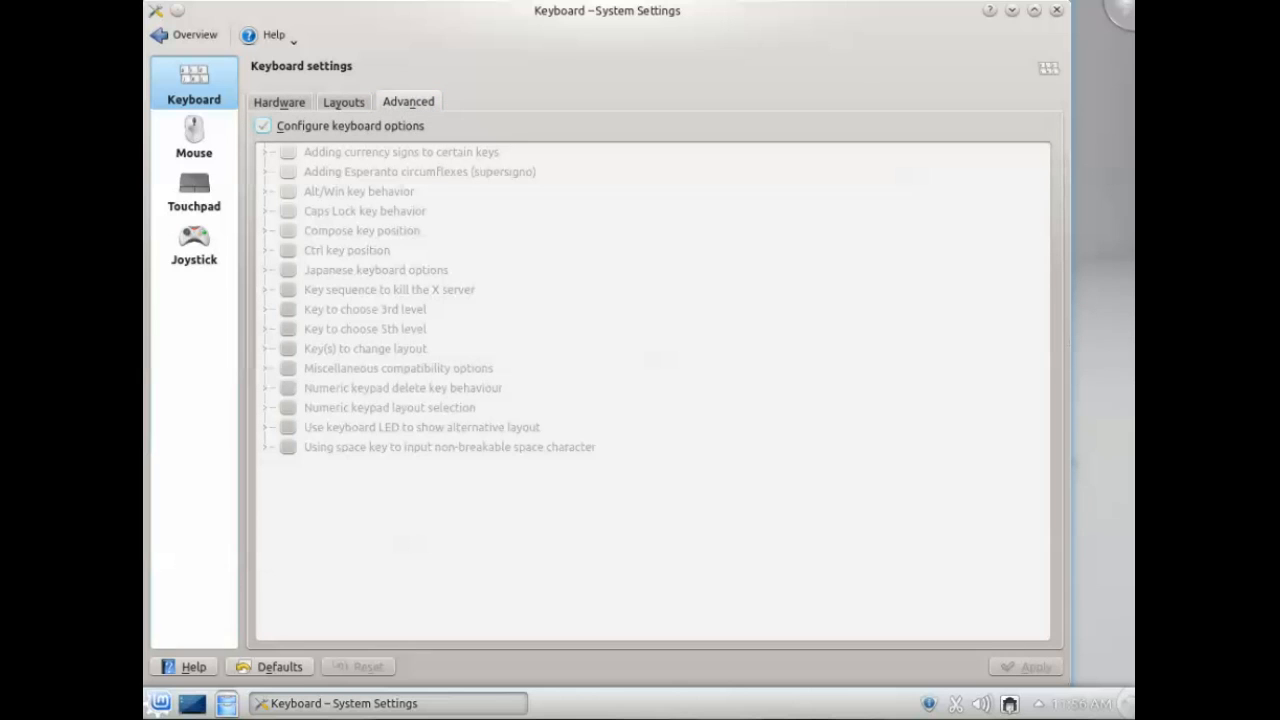
left_click(262, 126)
left_click(265, 191)
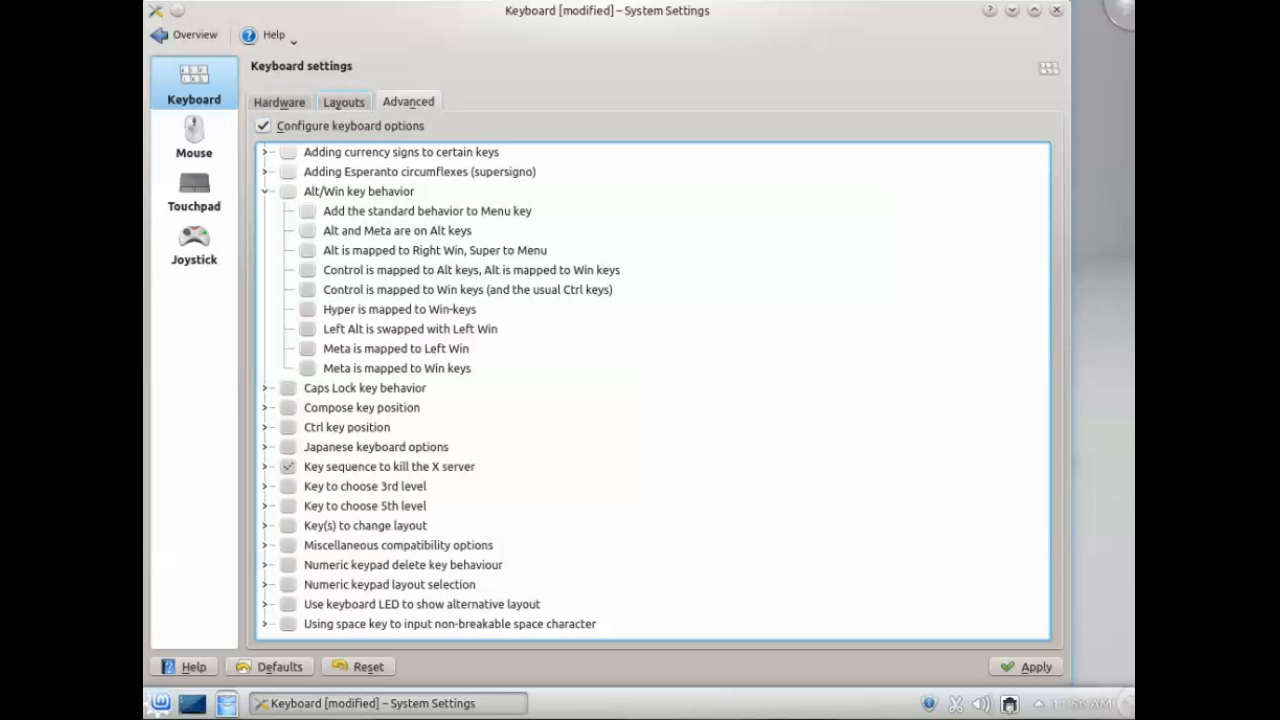
- Enable layout configuration and start adding a keyboard layout with the selection limited to the Serbian language
left_click(343, 103)
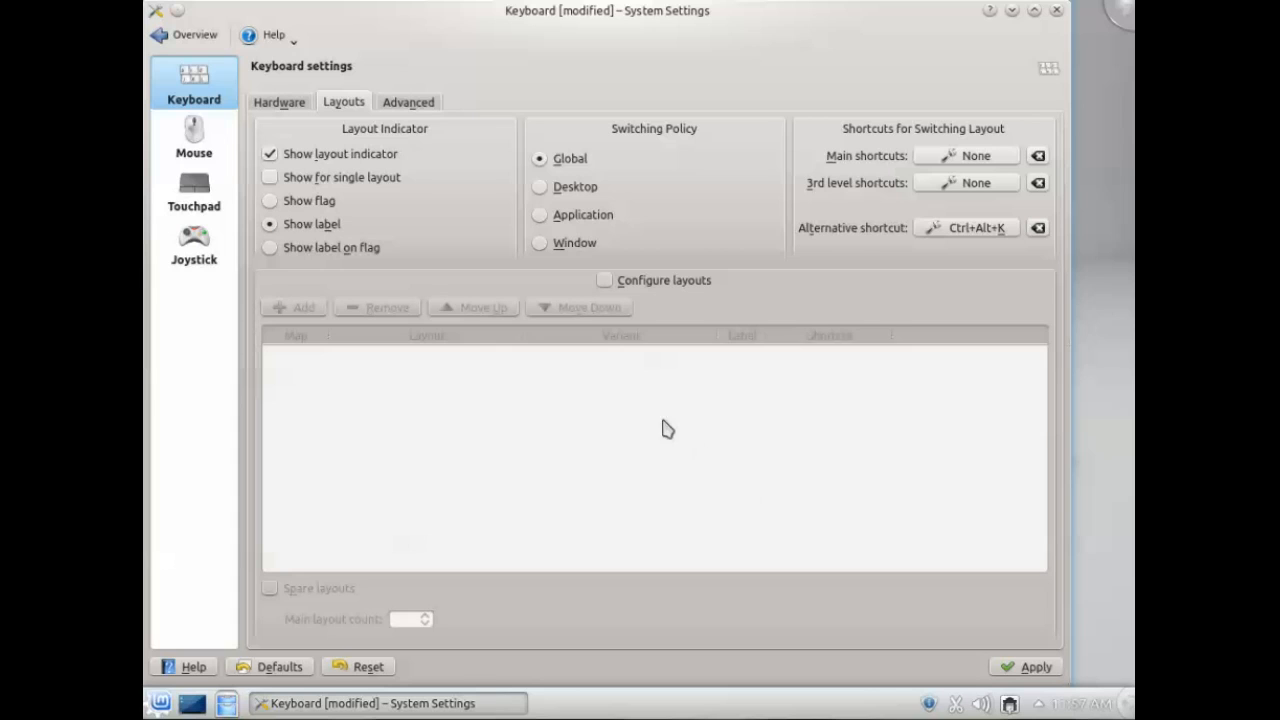
left_click(604, 283)
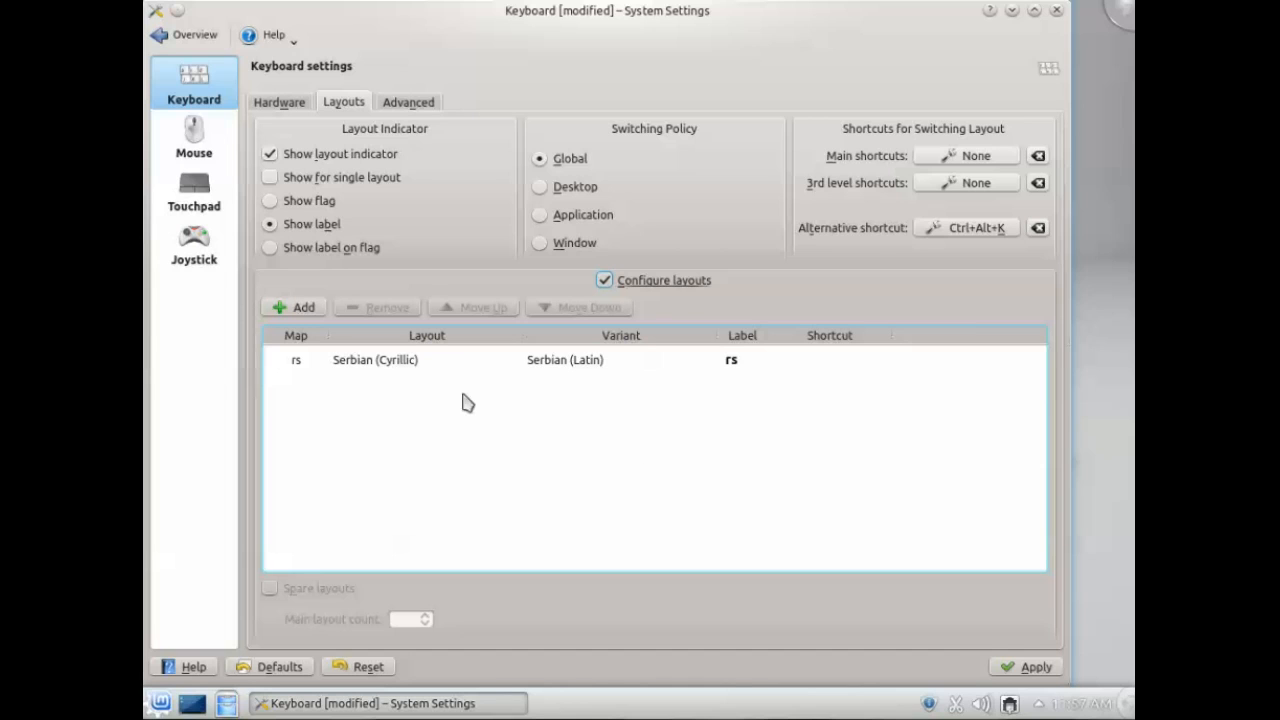
left_click(305, 308)
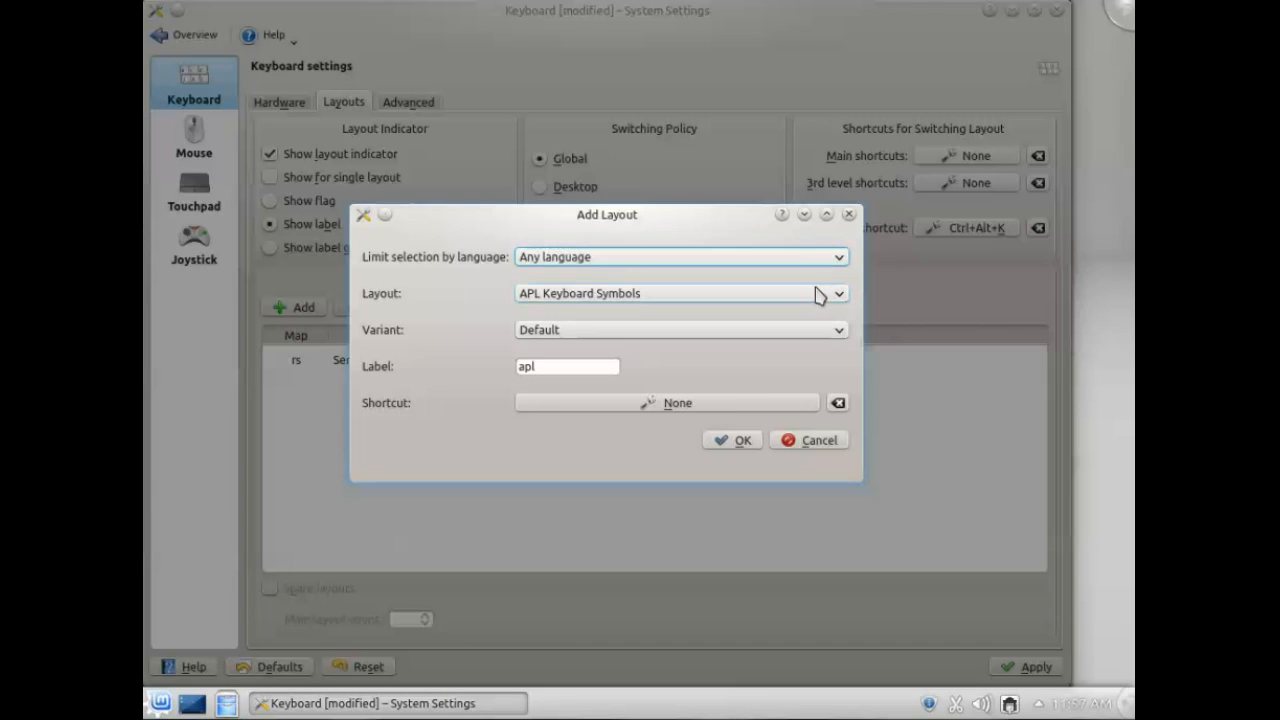
left_click(839, 261)
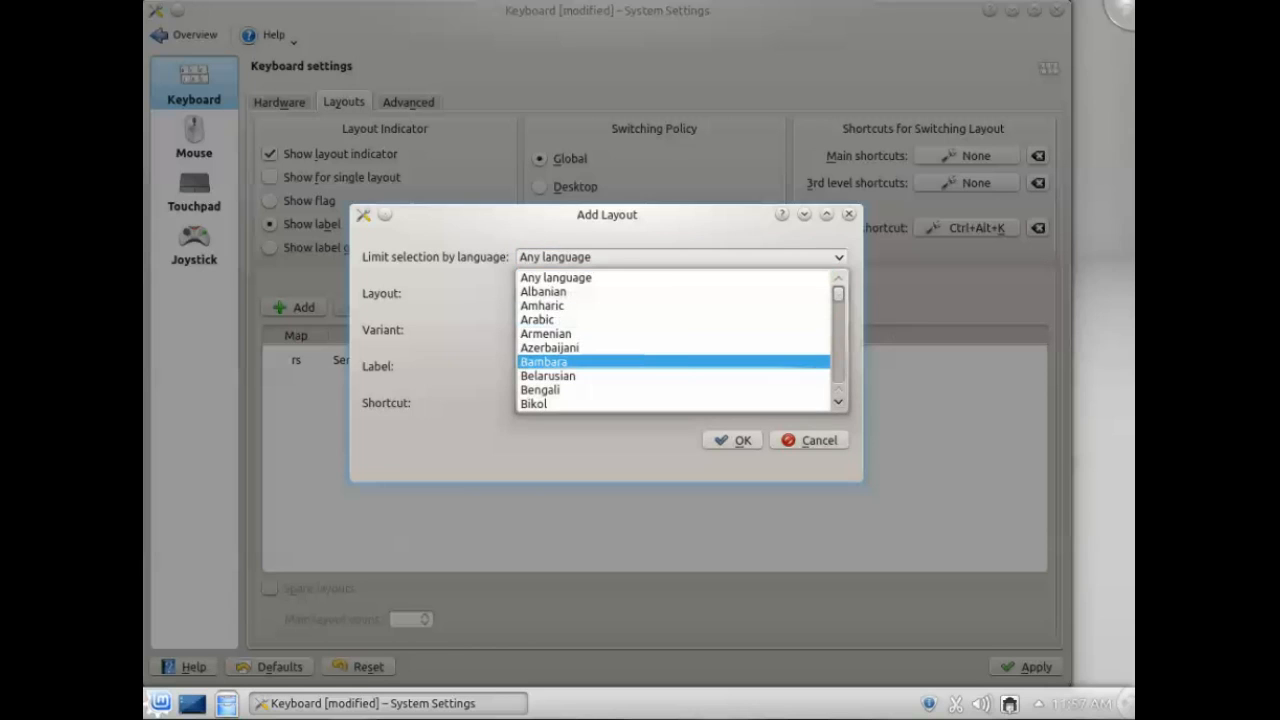
left_click_drag(840, 294, 839, 350)
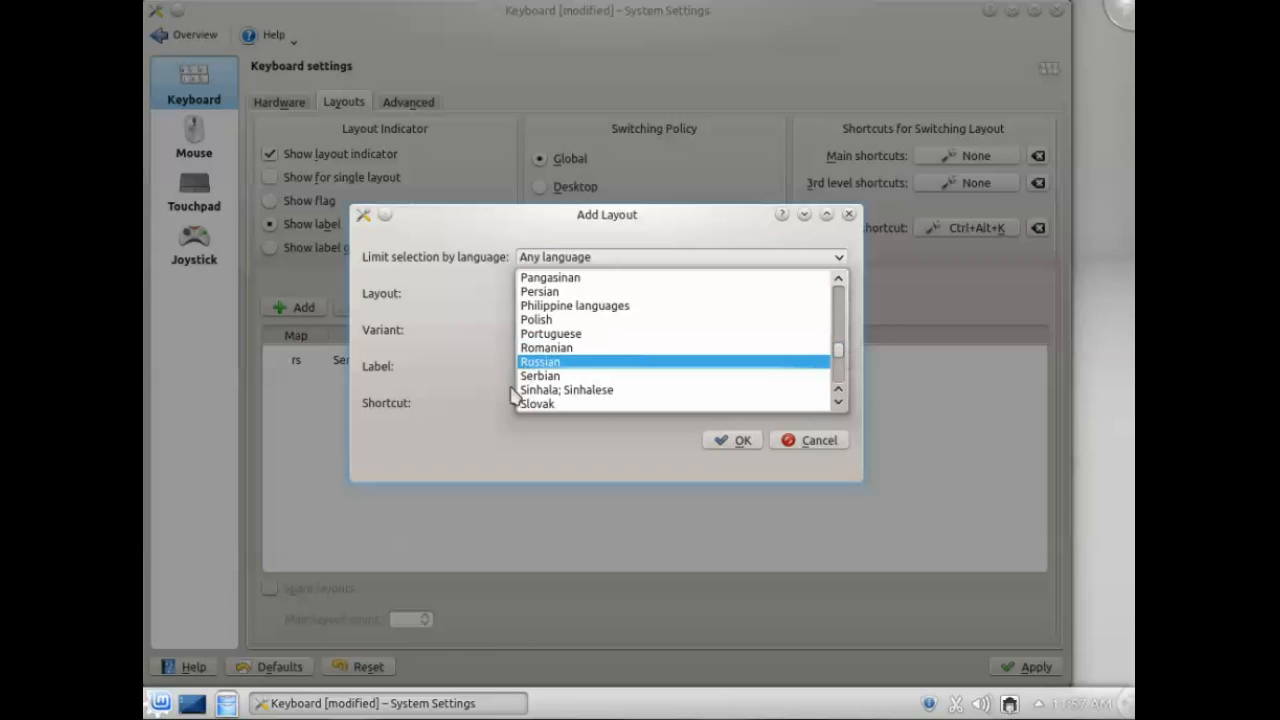
left_click(540, 376)
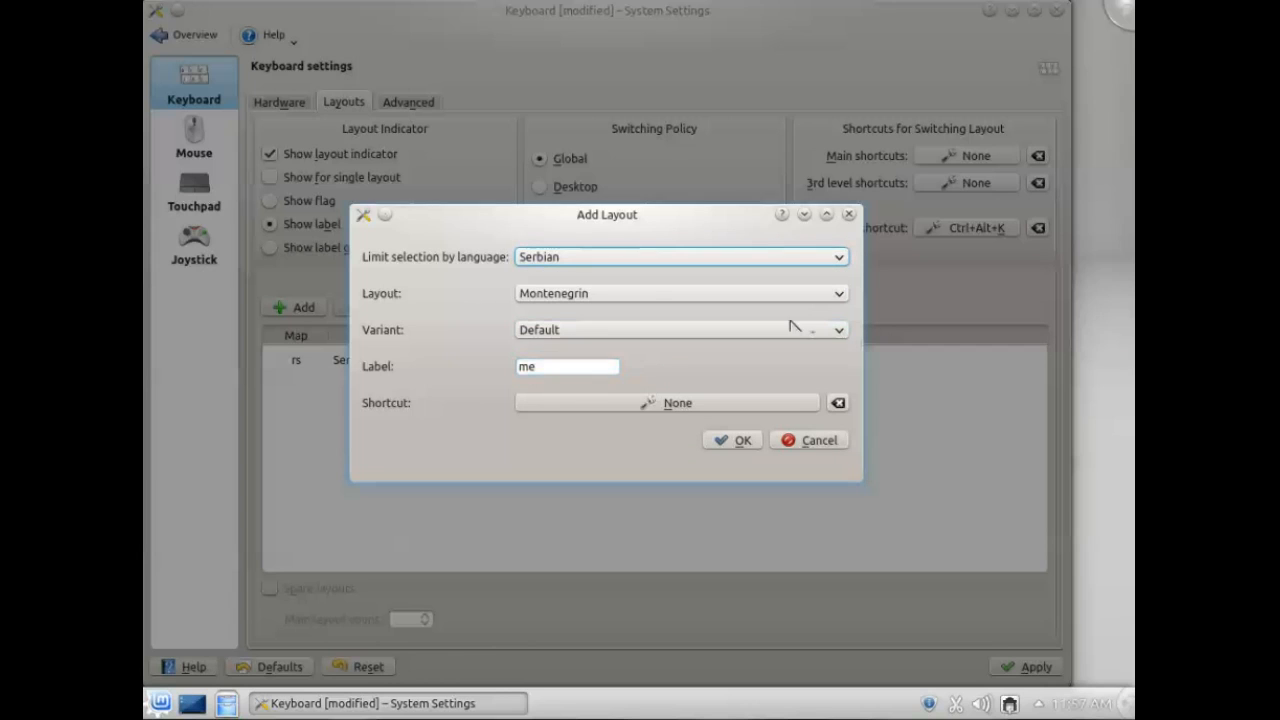
- Choose the Serbian (Cyrillic) layout with the variant Serbian (Cyrillic with guillemets) for the new entry
left_click(843, 298)
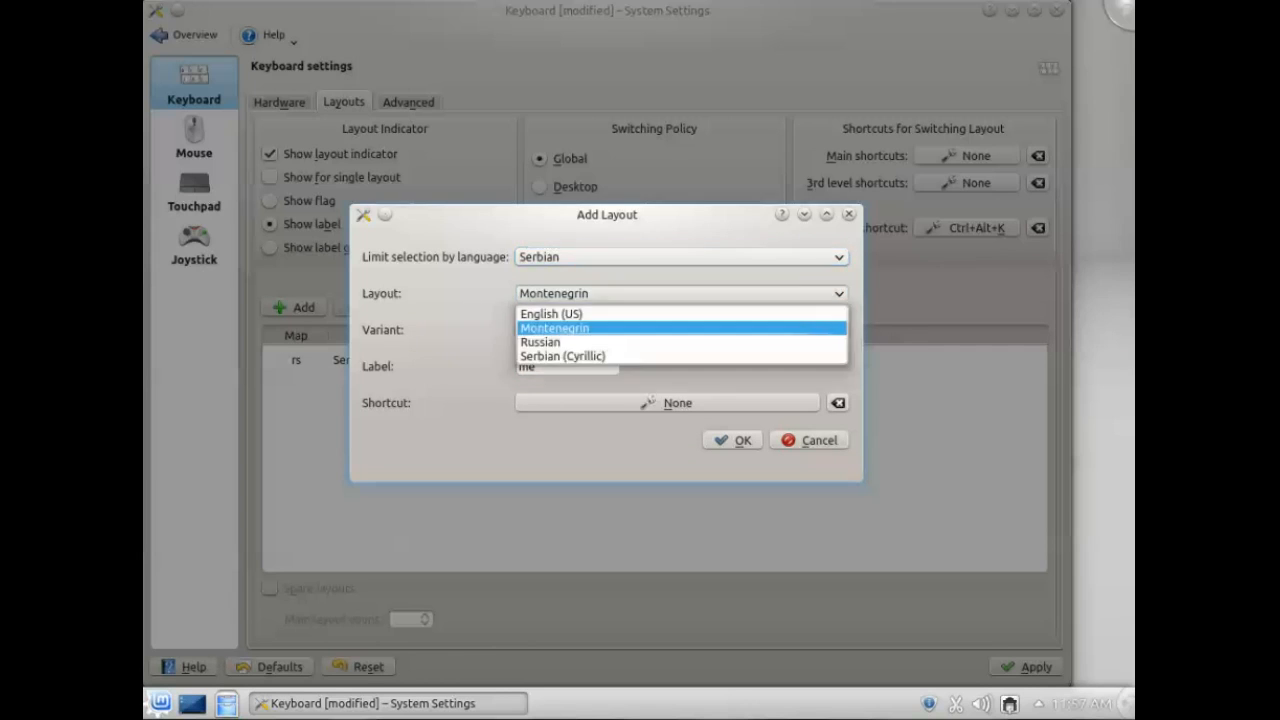
left_click(622, 358)
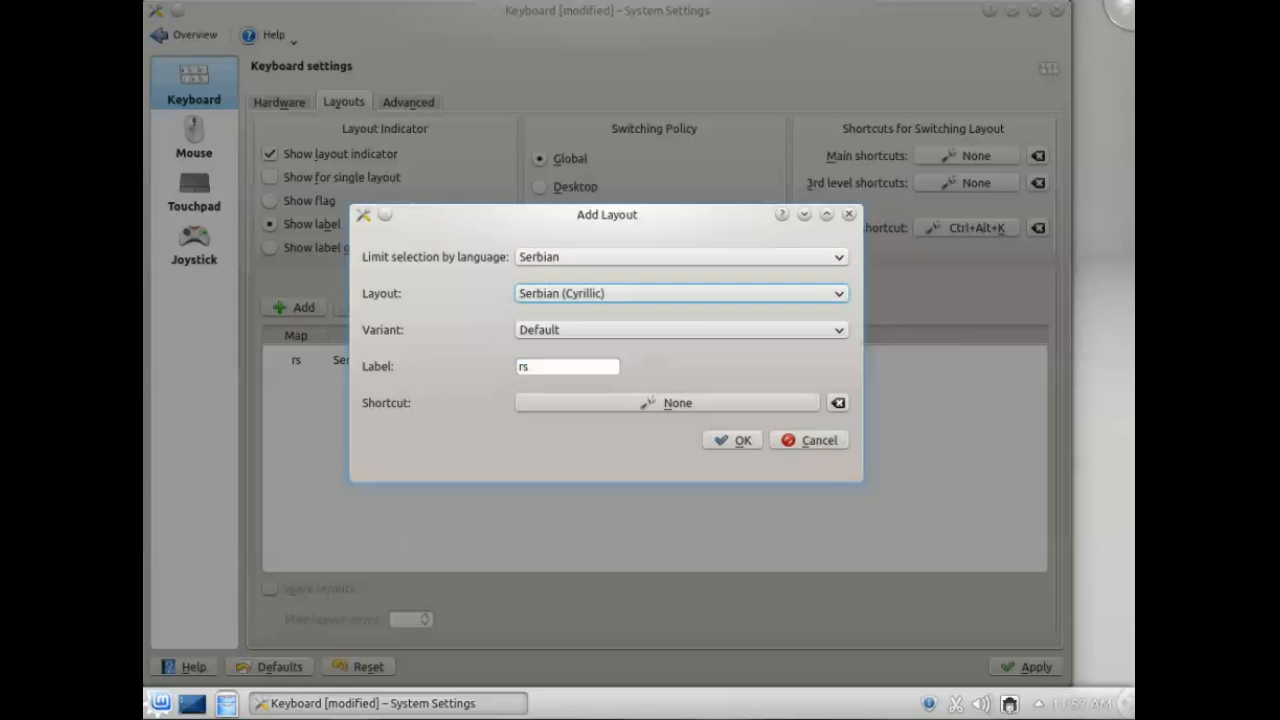
left_click(840, 335)
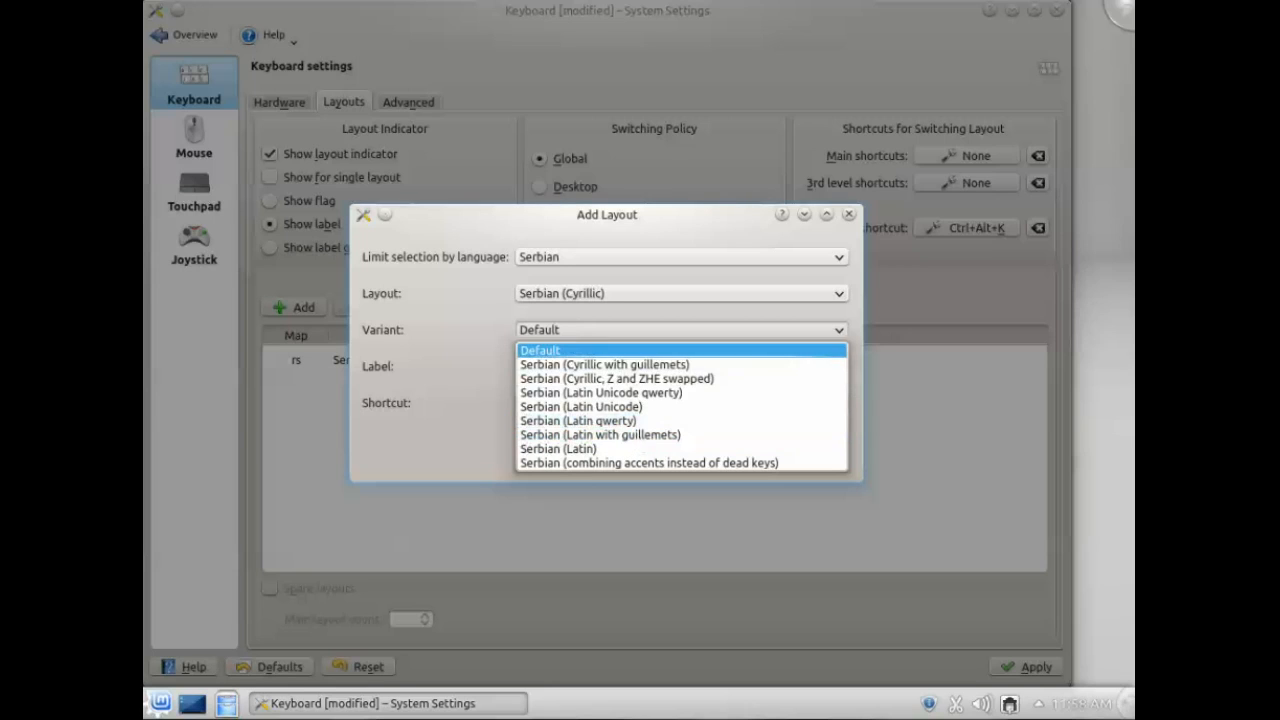
left_click(633, 367)
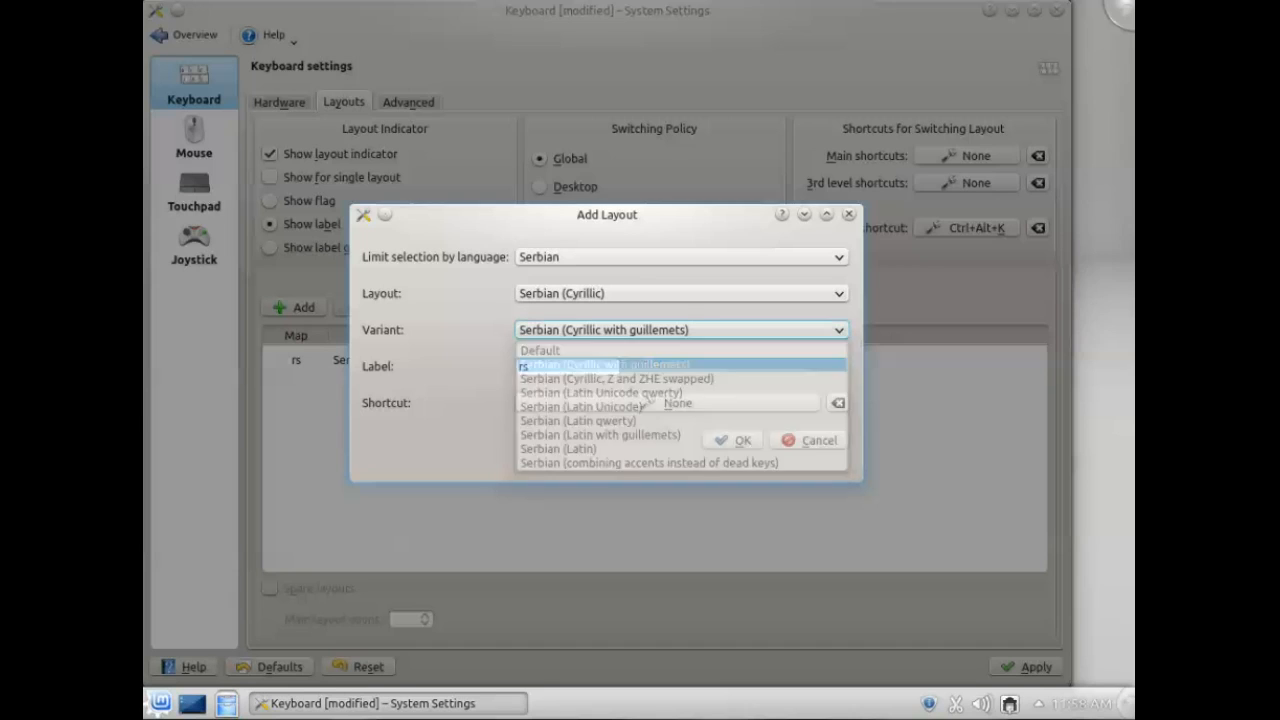
- Add the Serbian Cyrillic layout with the label SR and the shortcut Ctrl+R
left_click(524, 367)
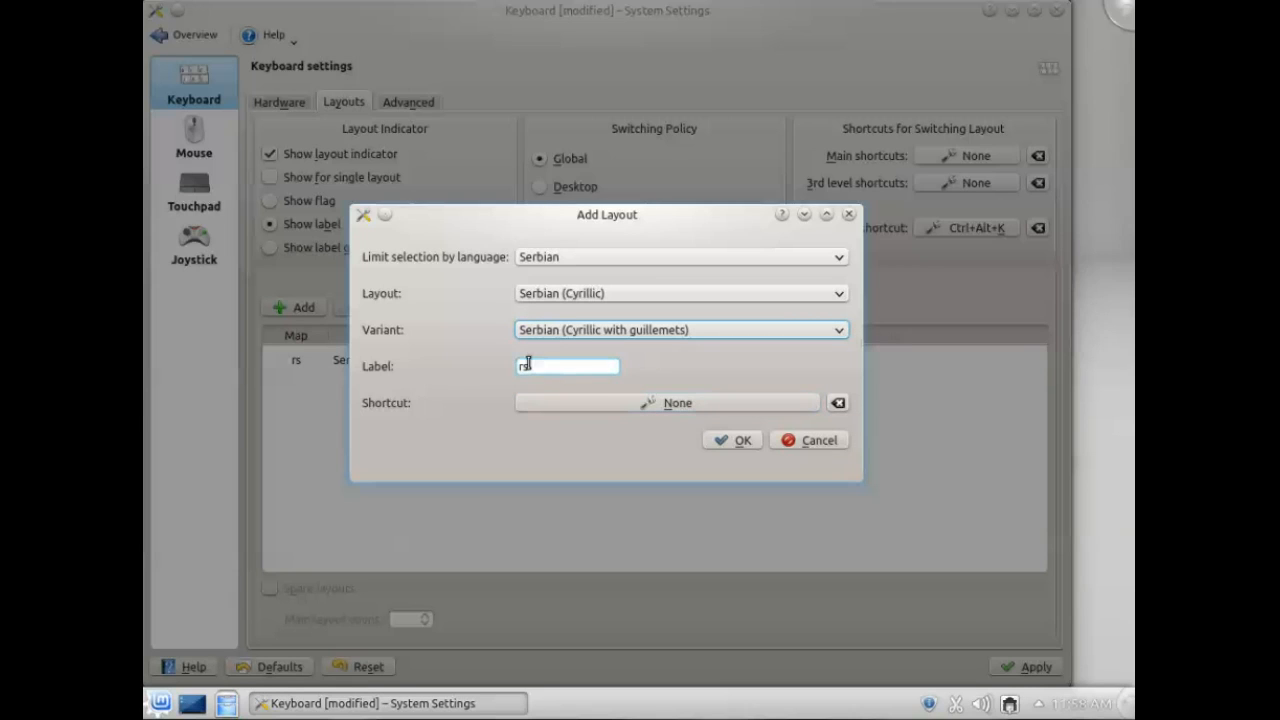
key("Tab")
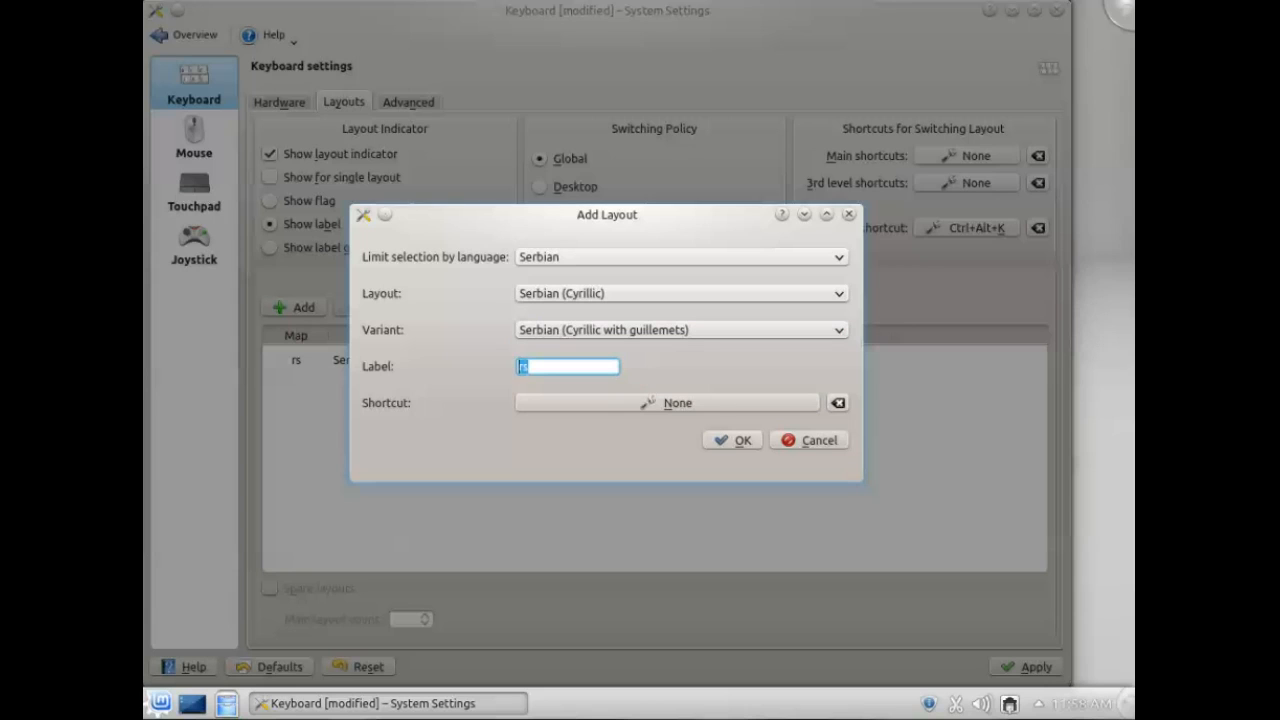
type("R")
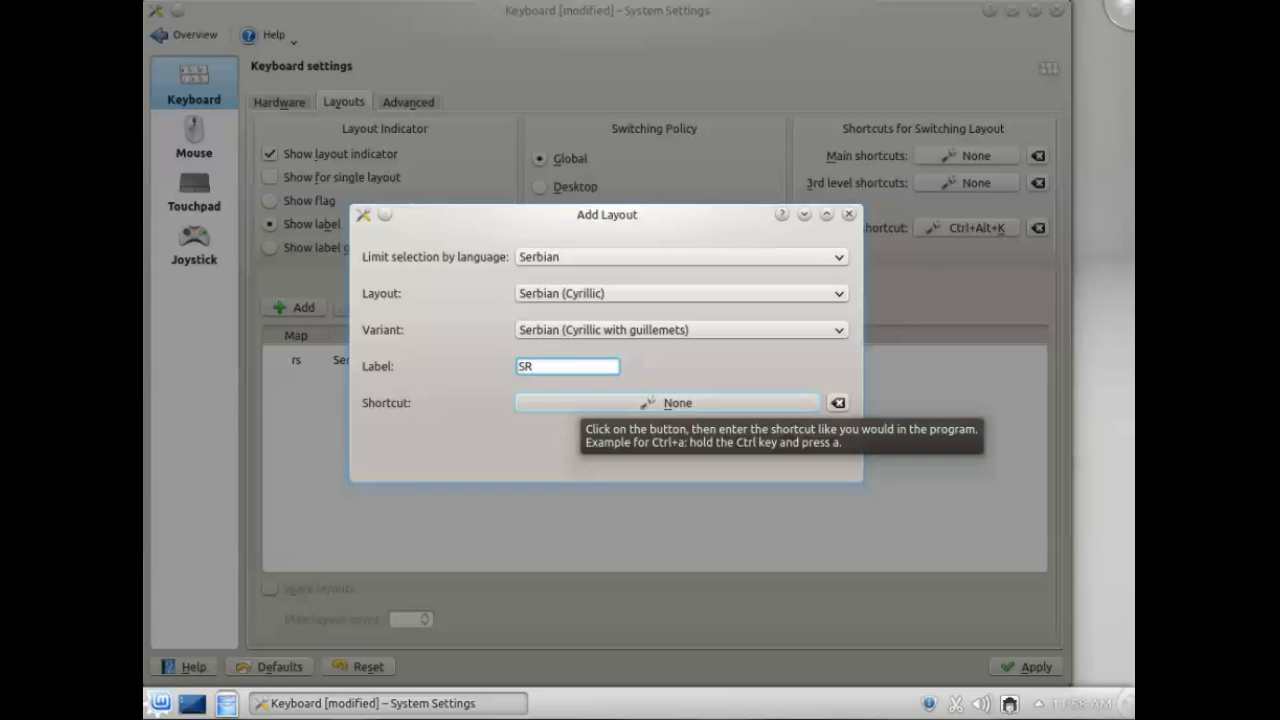
left_click(584, 404)
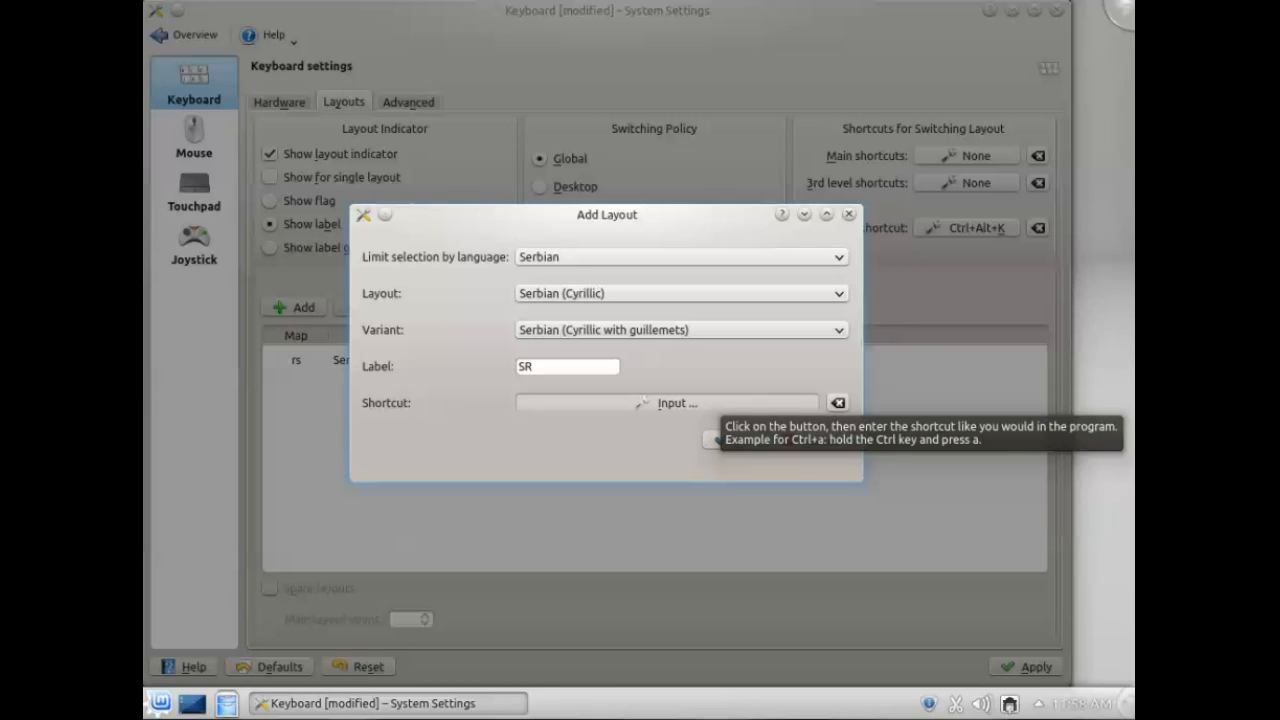
key("ctrl")
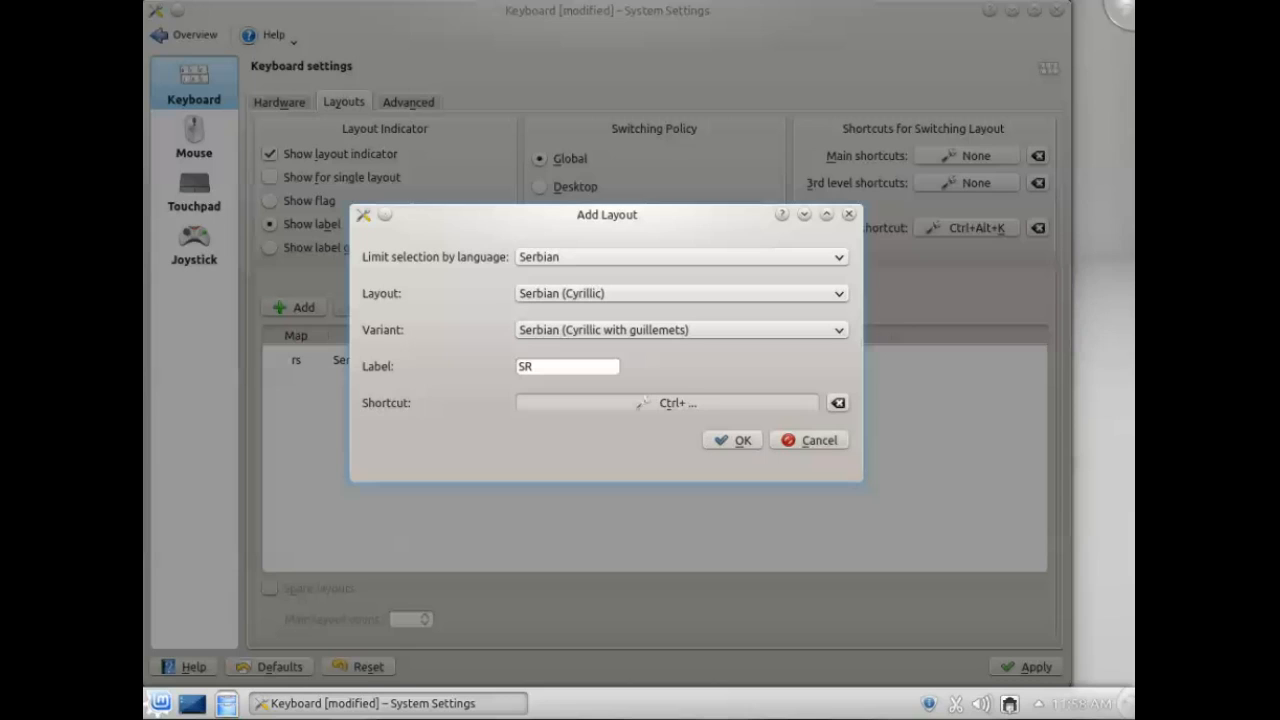
key("ctrl+r")
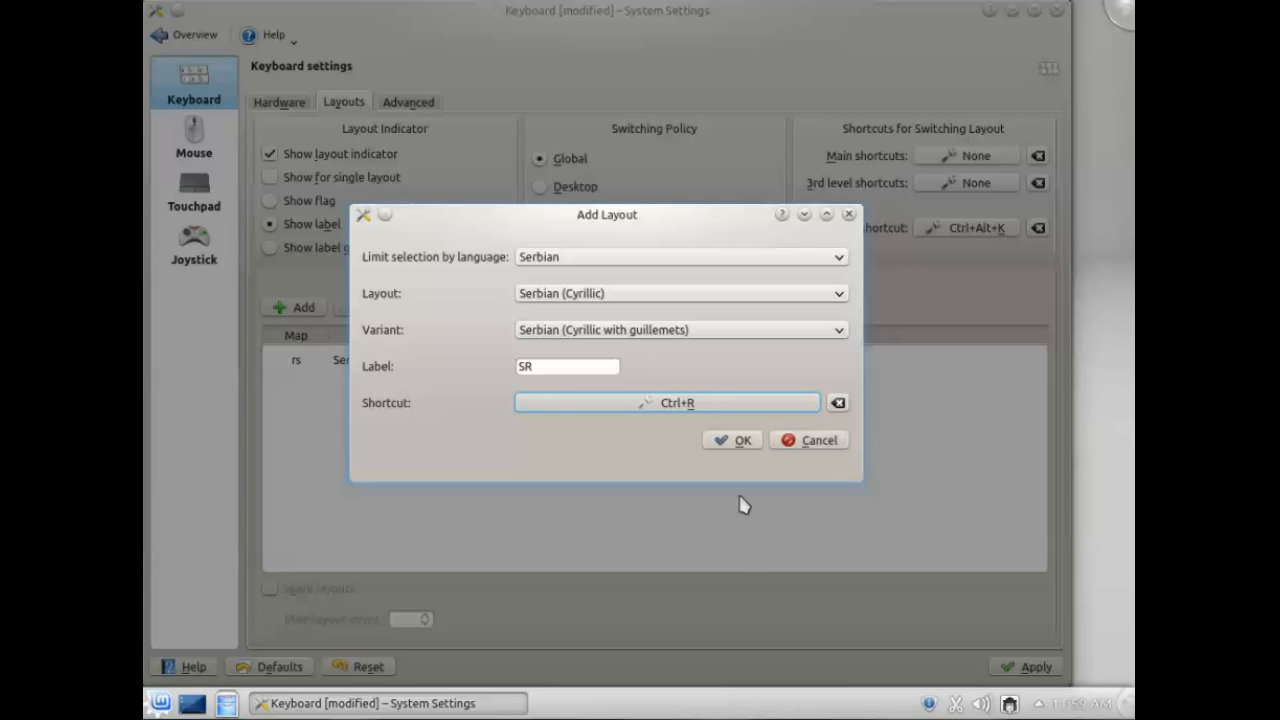
left_click(735, 441)
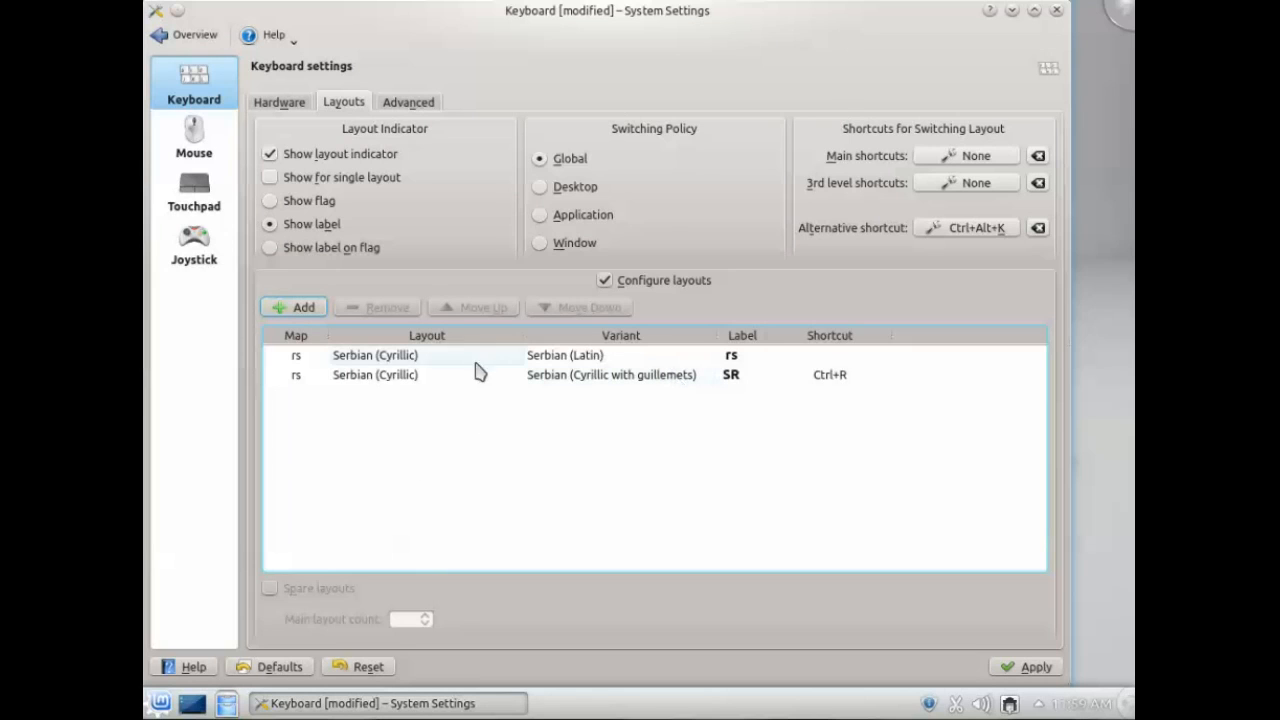
- Start adding another keyboard layout and choose English (US) from the layouts for any language
left_click(304, 308)
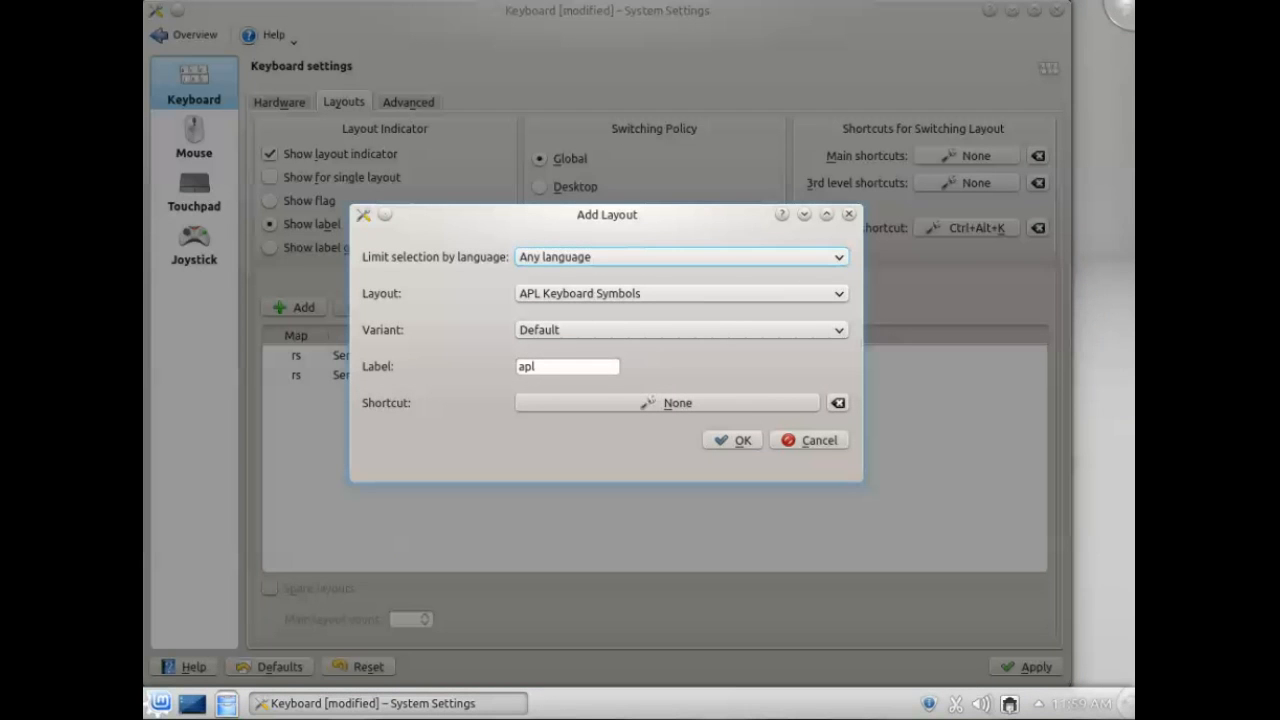
left_click(840, 296)
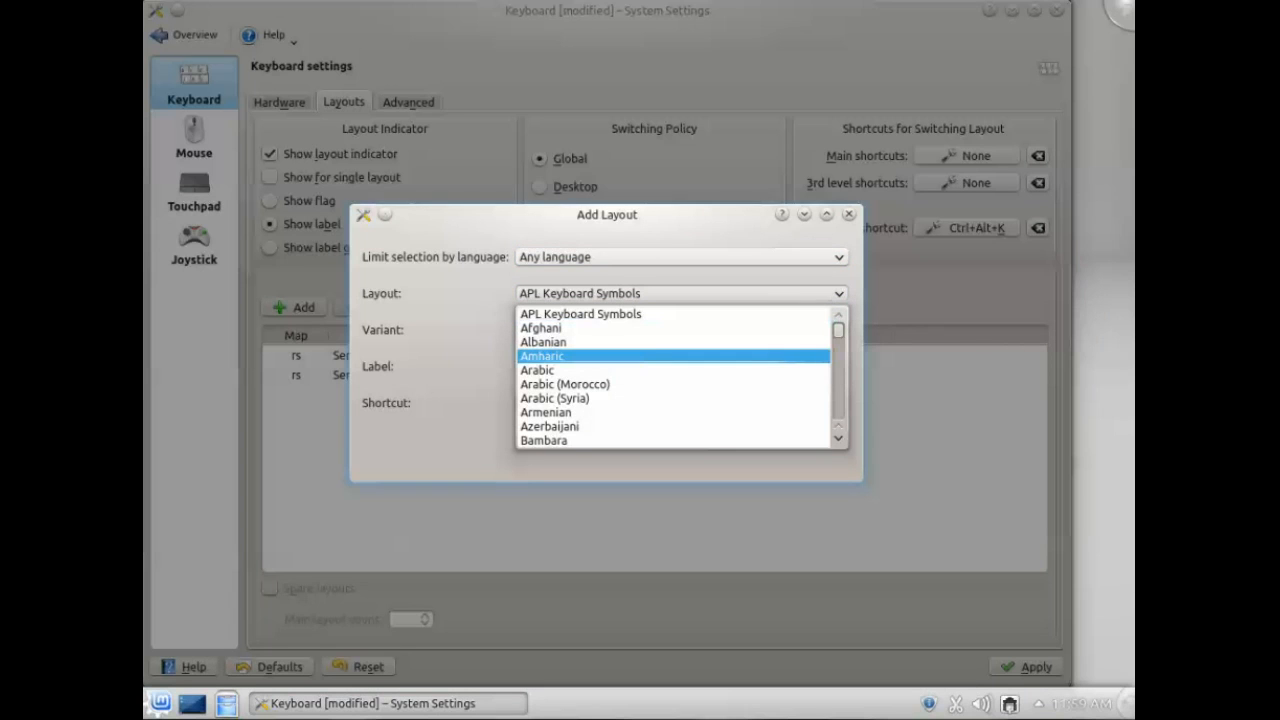
left_click(840, 262)
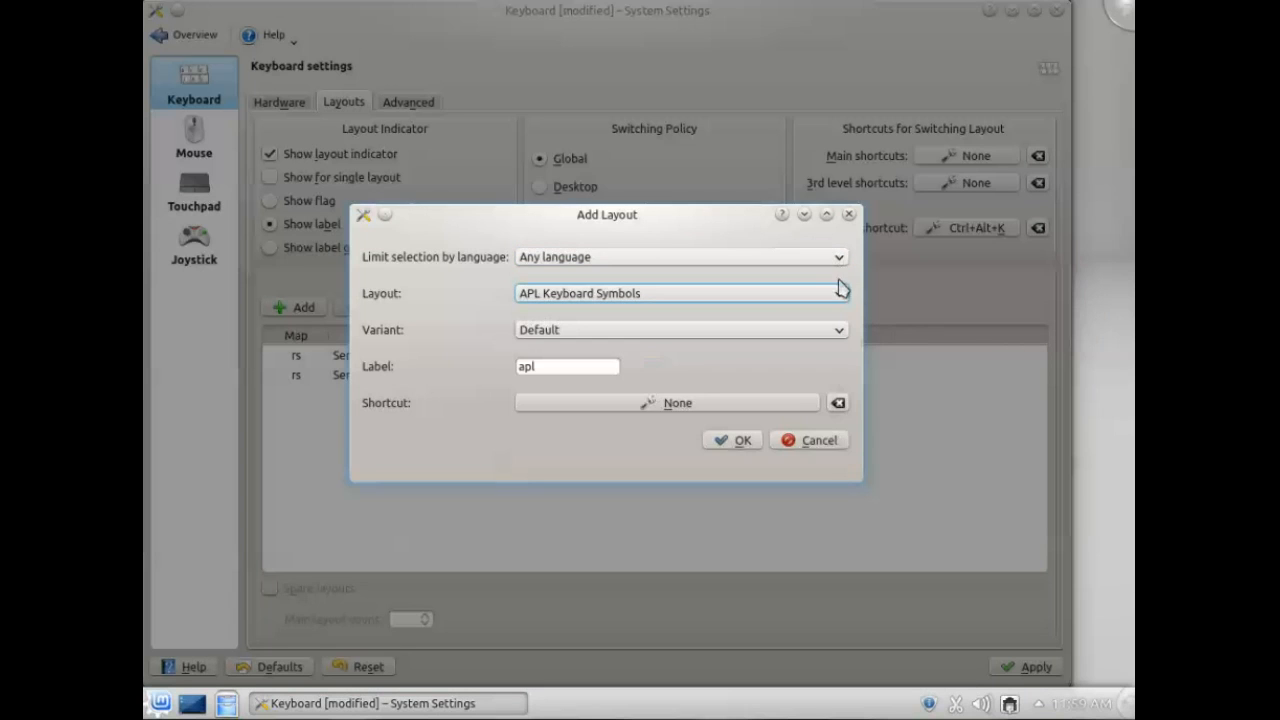
left_click(840, 296)
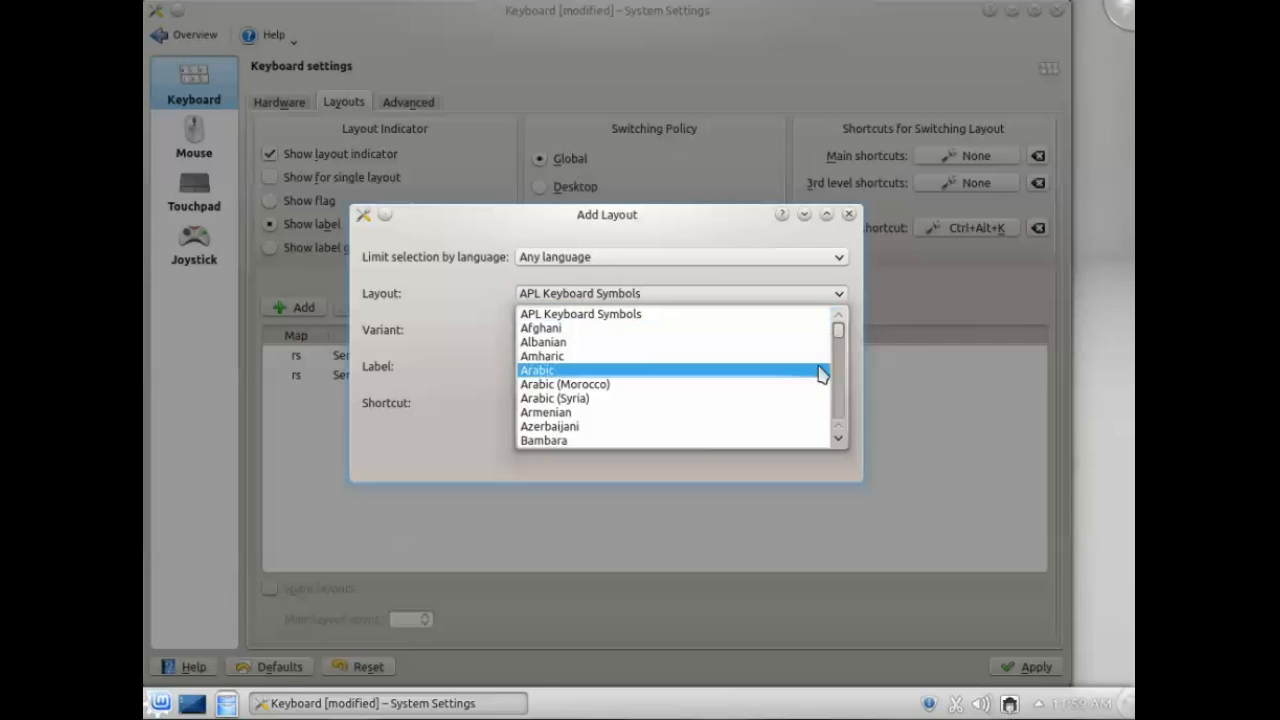
scroll(731, 376, "down", 5)
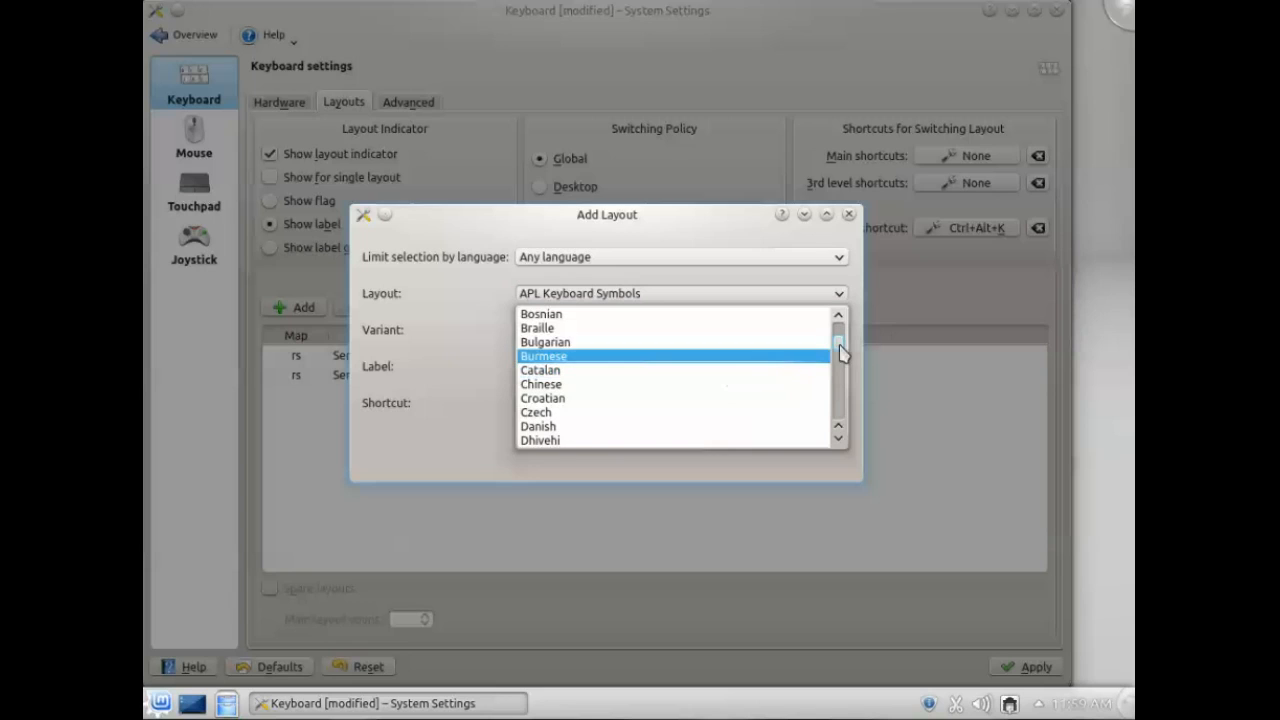
scroll(840, 350, "down", 2)
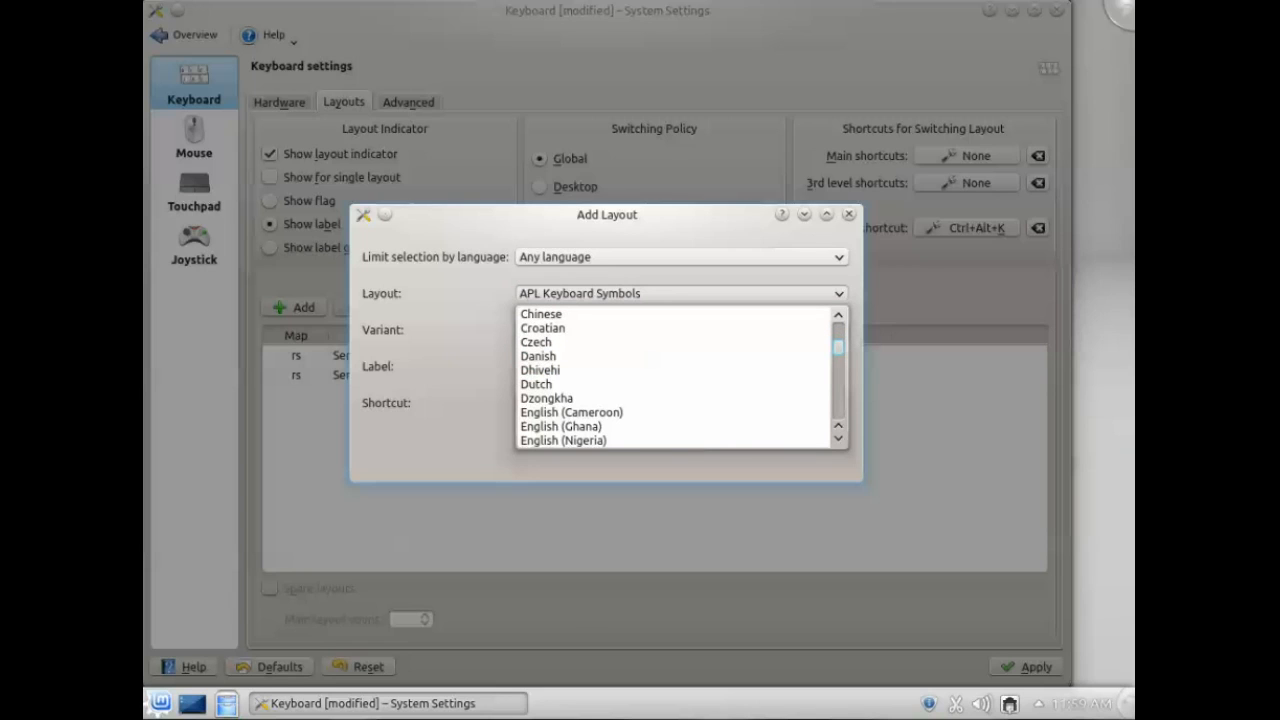
scroll(838, 350, "down", 1)
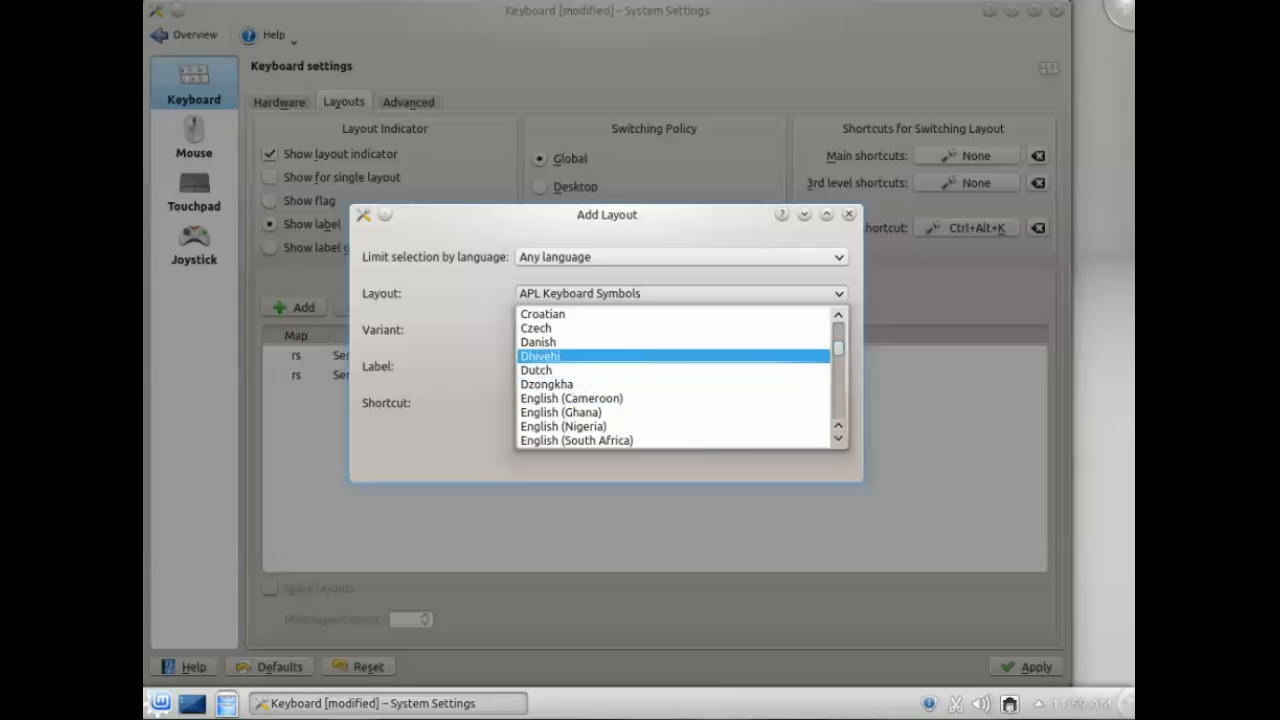
scroll(838, 350, "down", 3)
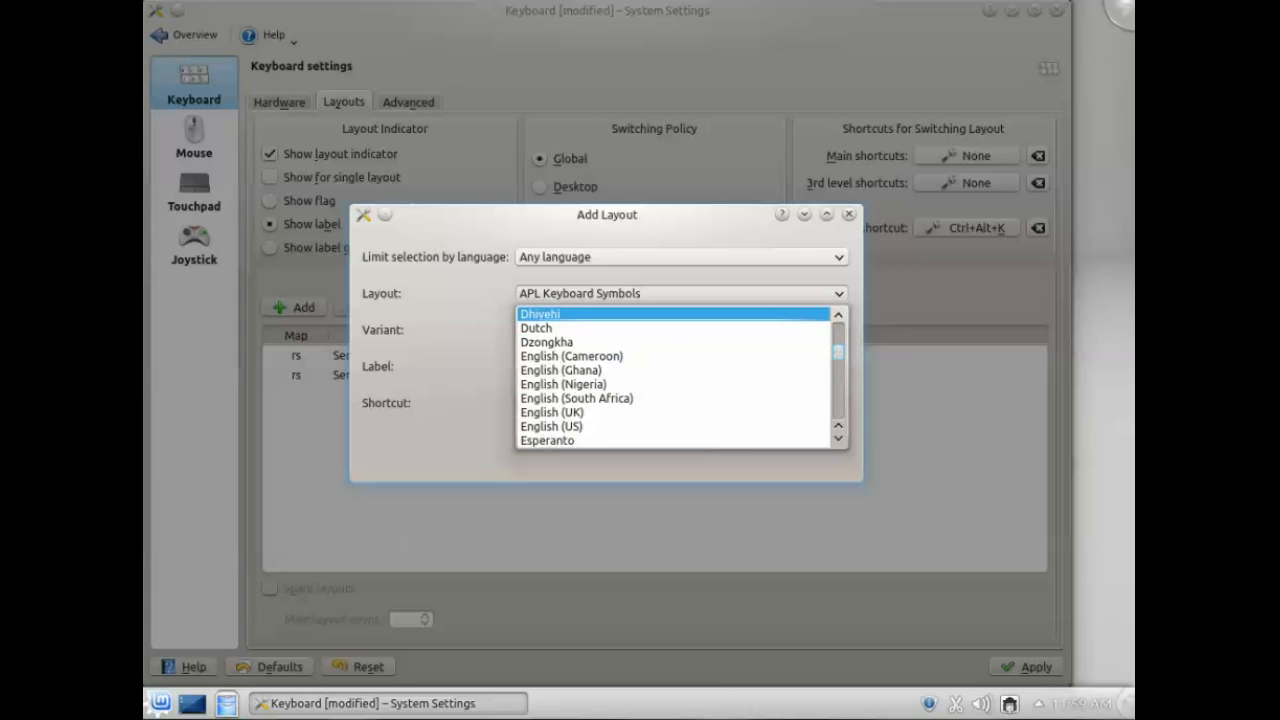
left_click(584, 430)
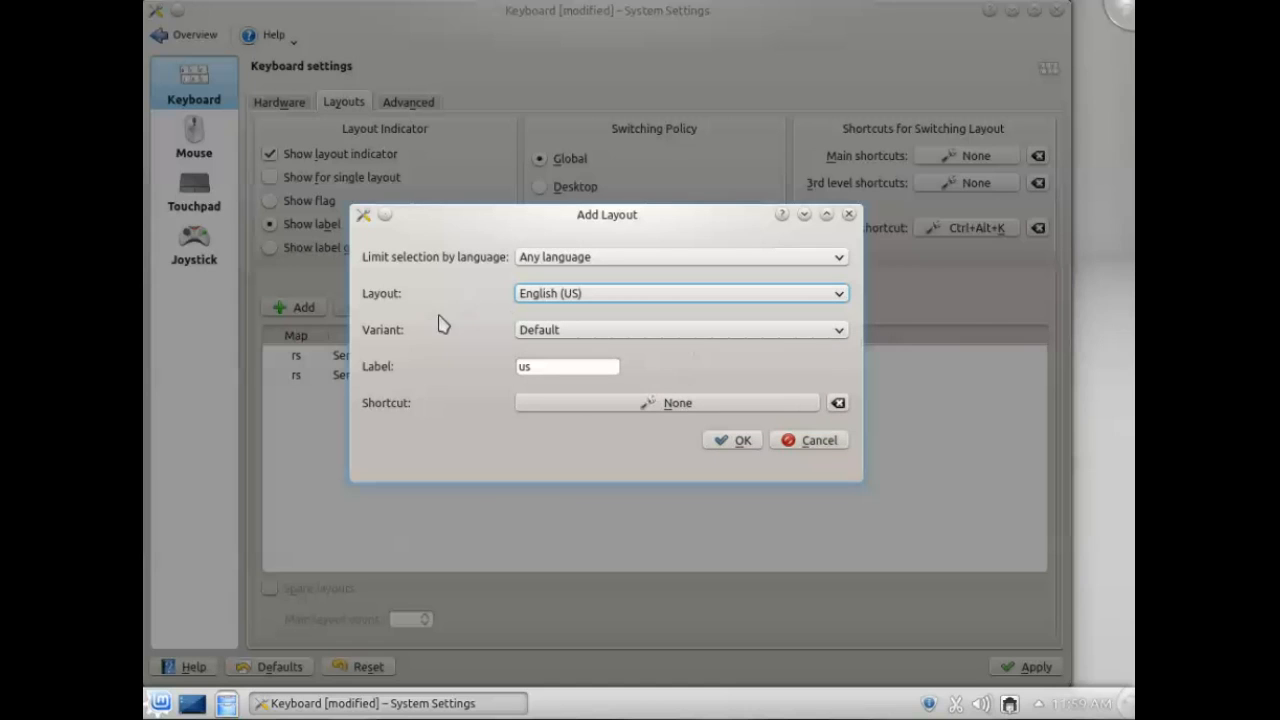
- Add the English (US) layout with the variant English (Dvorak), keeping the label us, and assign it the shortcut Ctrl+E
left_click(840, 332)
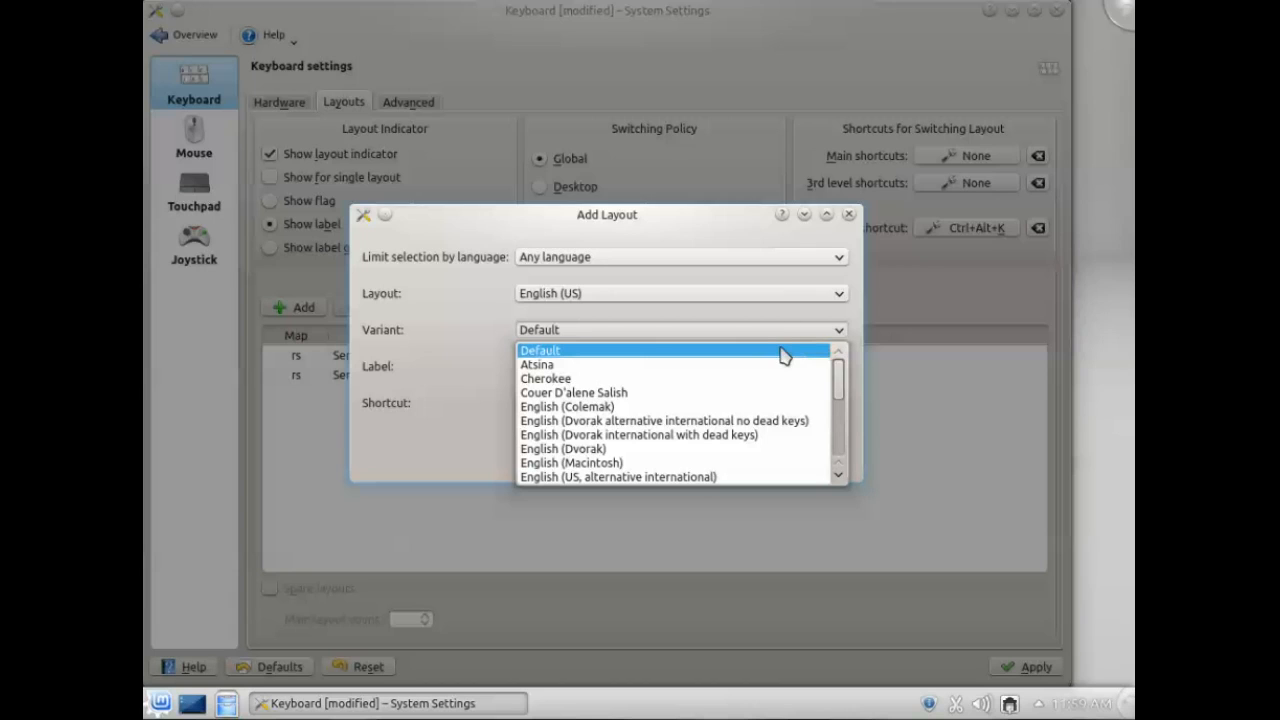
left_click_drag(839, 373, 846, 390)
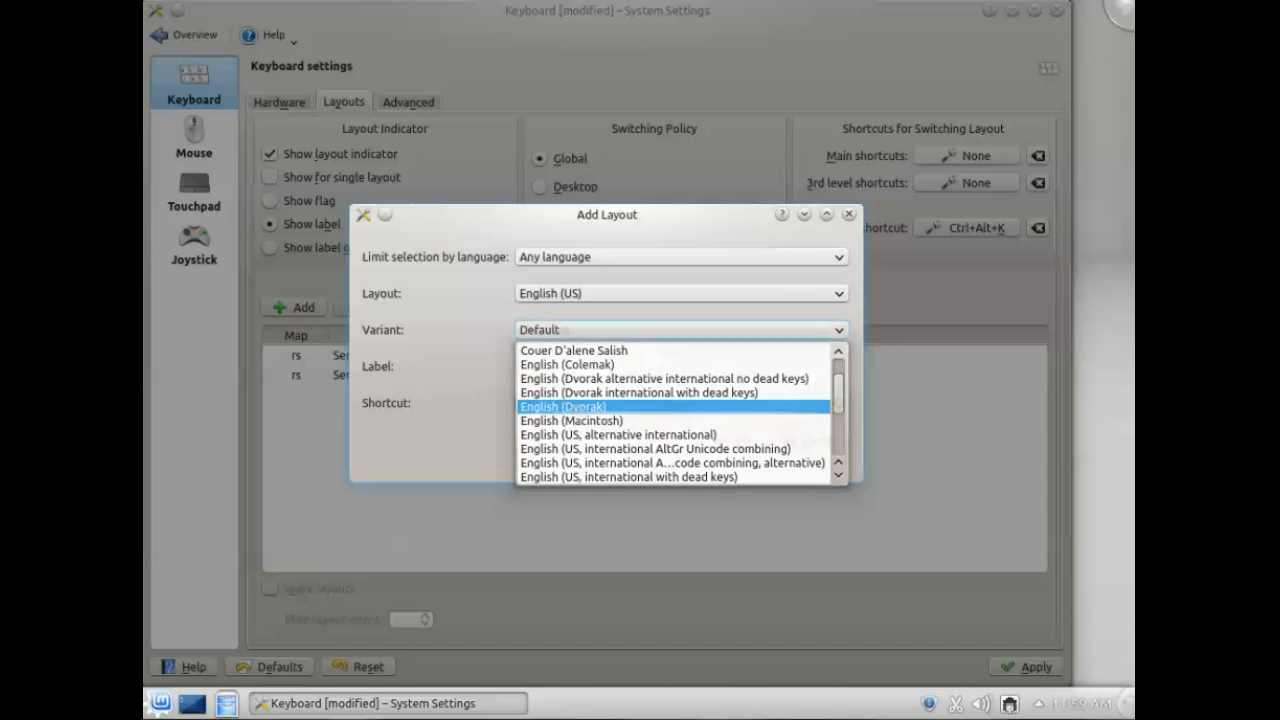
left_click(580, 407)
left_click(536, 368)
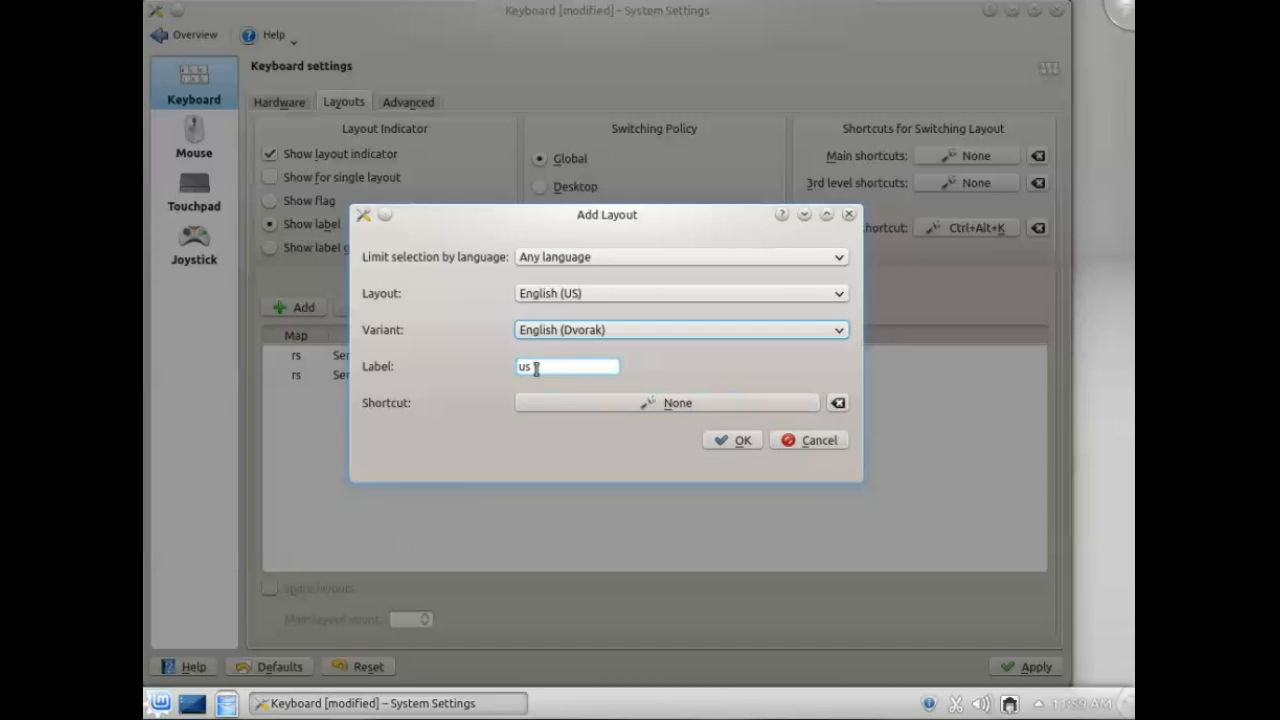
left_click(644, 407)
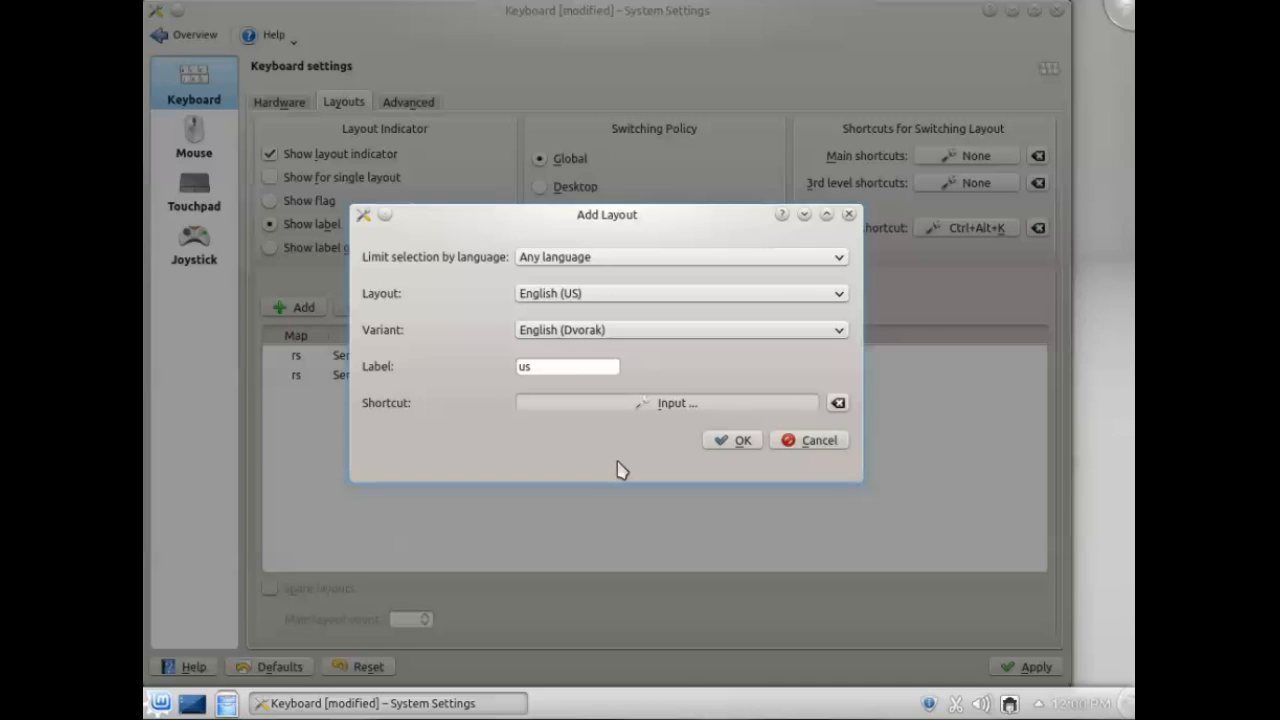
key("ctrl")
key("ctrl+e")
left_click(735, 440)
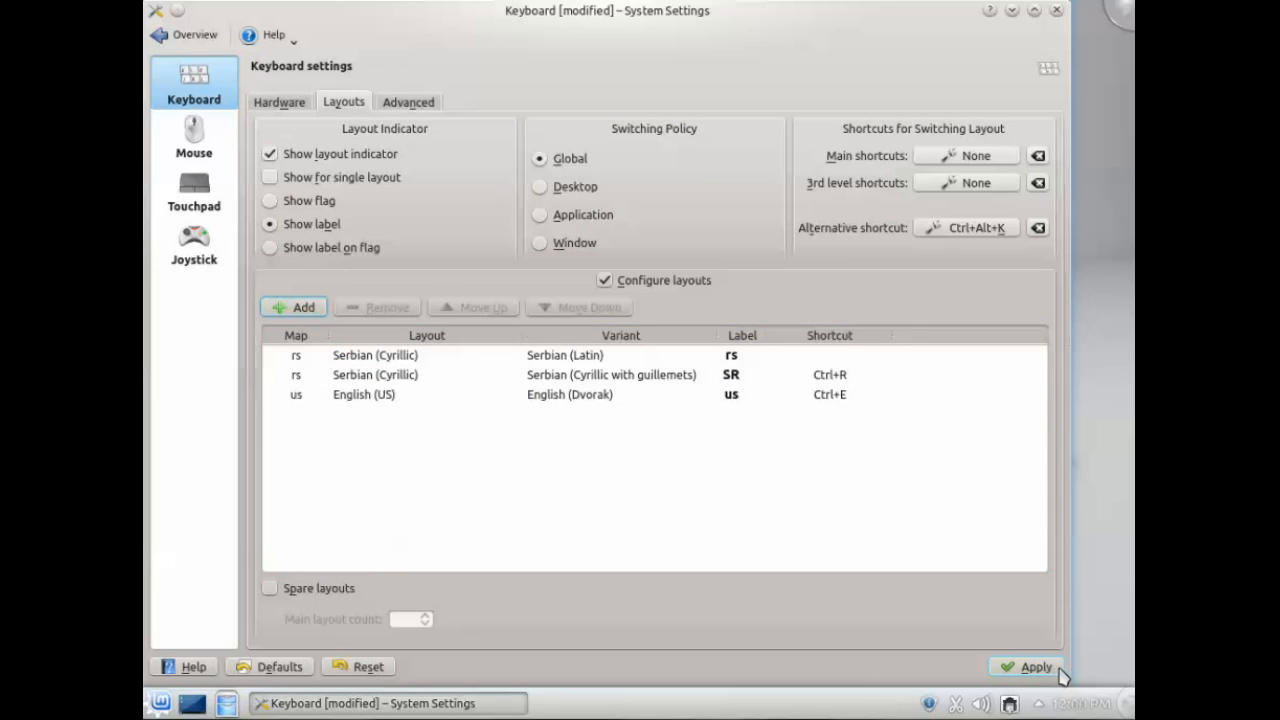
- Apply the modified keyboard layout settings and close the System Settings window
left_click(1012, 668)
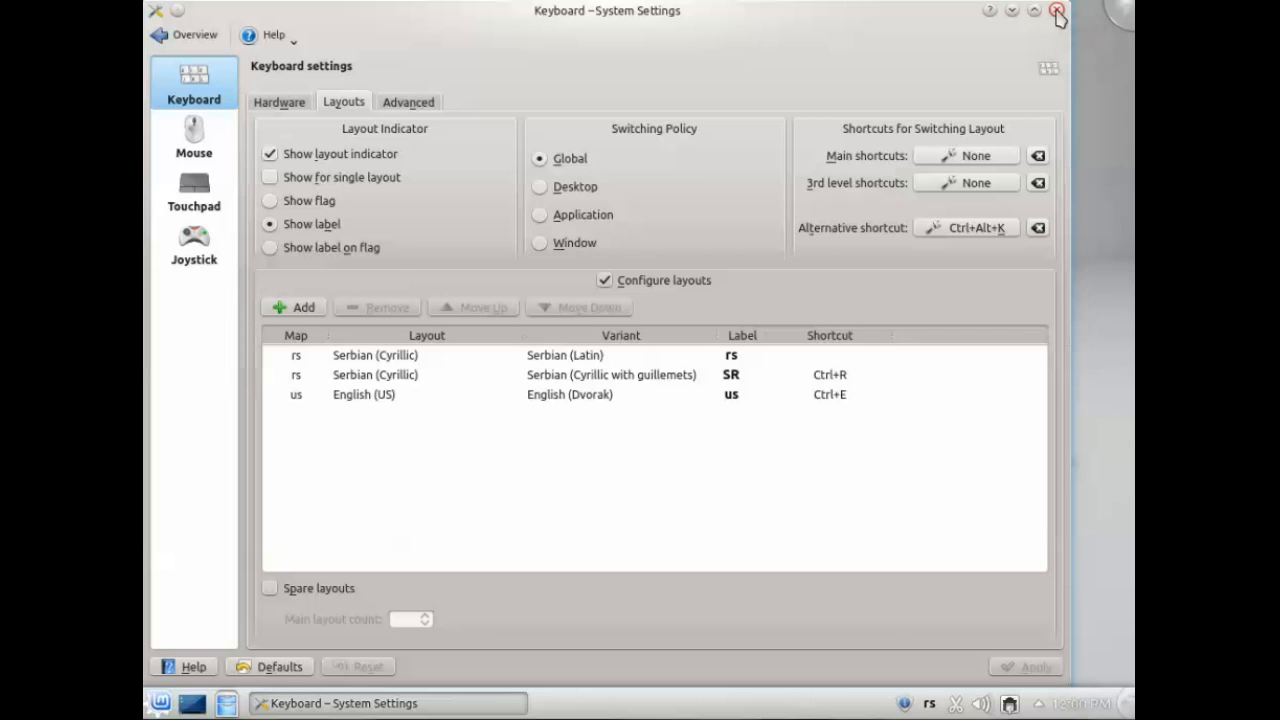
left_click(1057, 12)
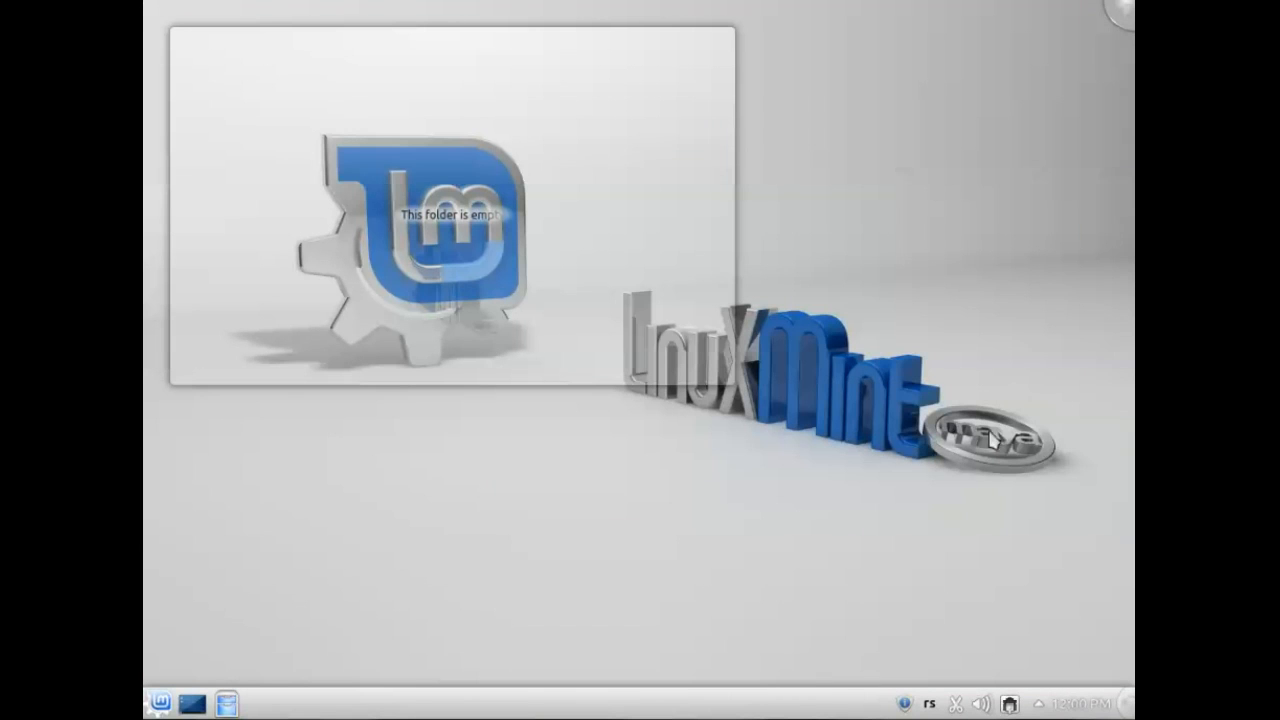
- View the layouts offered by the layout indicator, open its keyboard configuration, and close it without changes
right_click(930, 708)
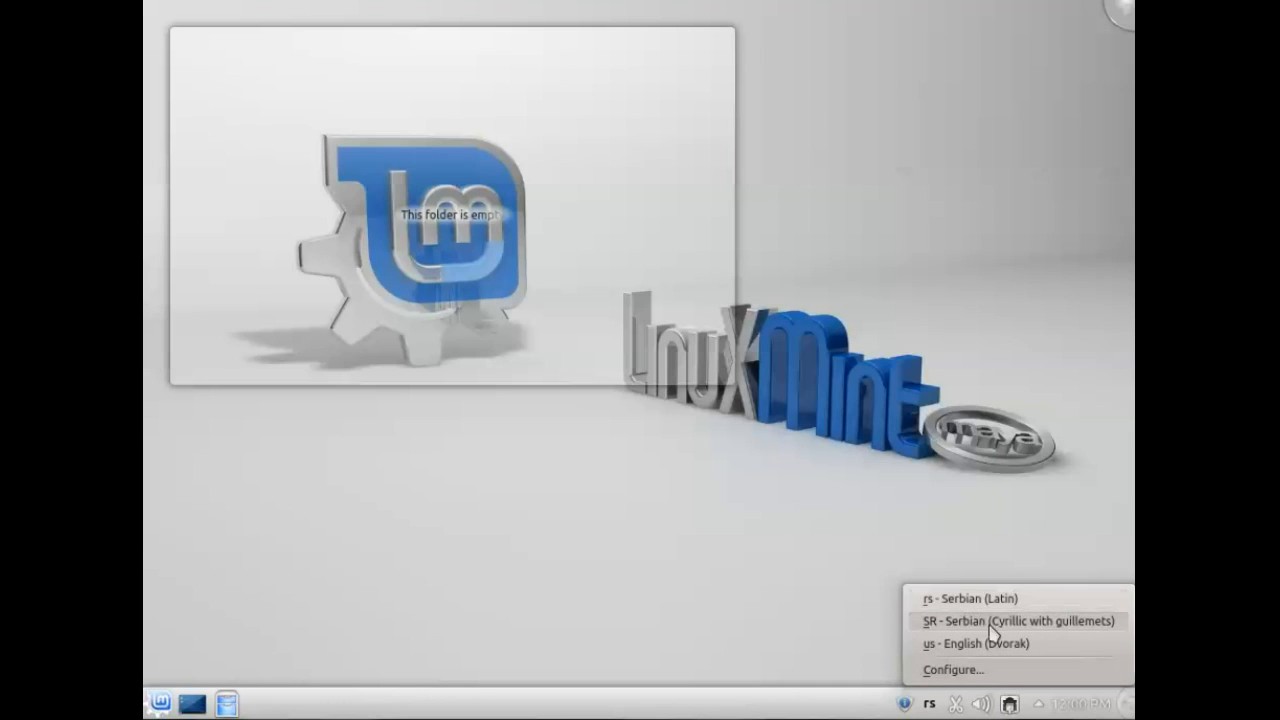
left_click(1001, 679)
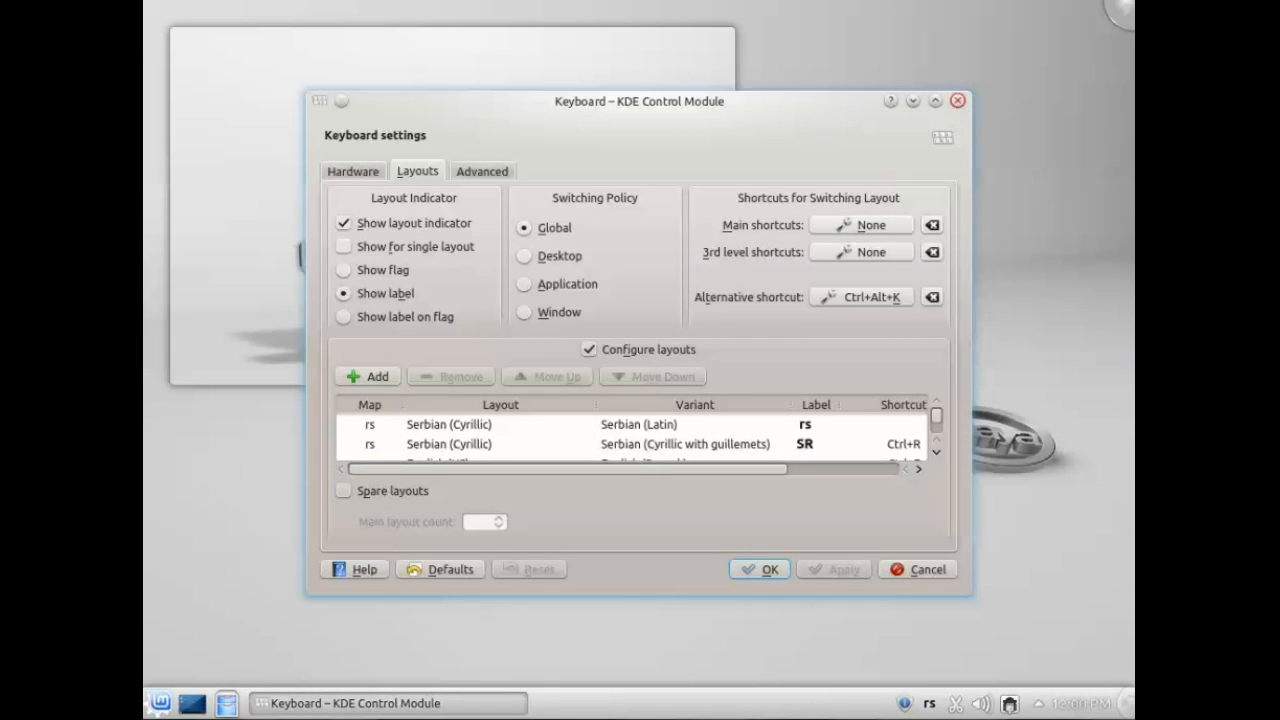
left_click(957, 100)
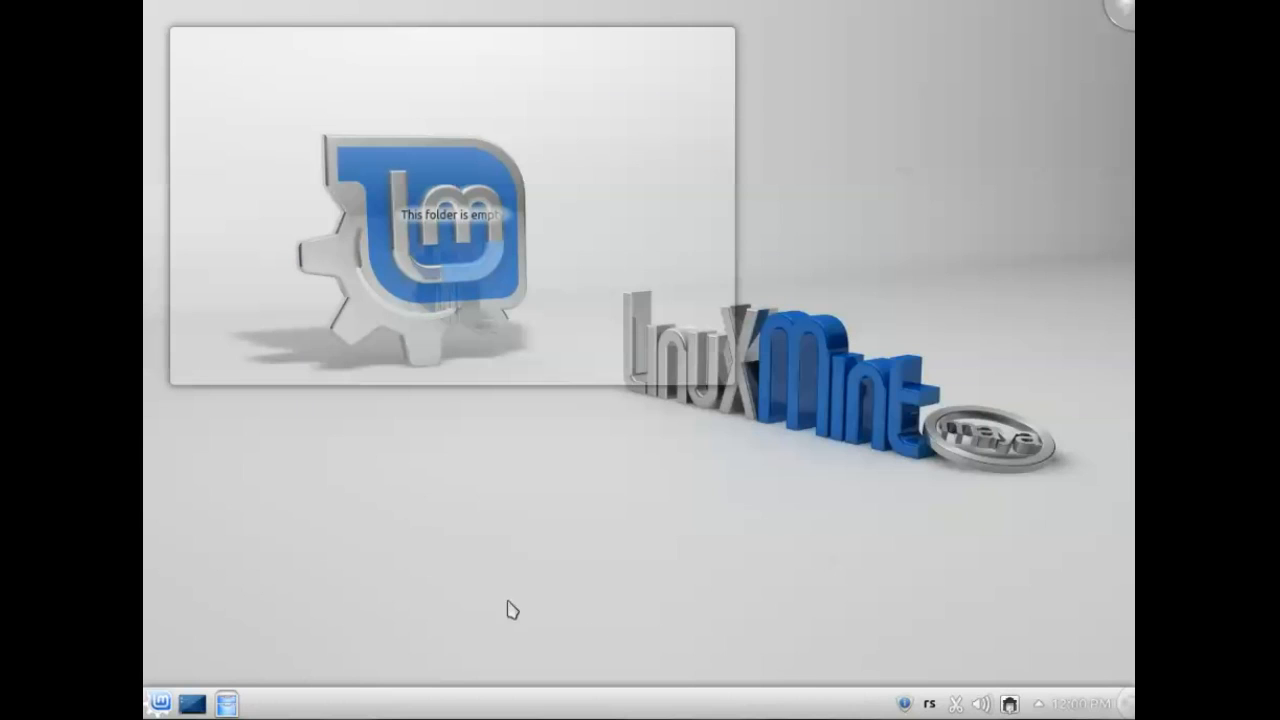